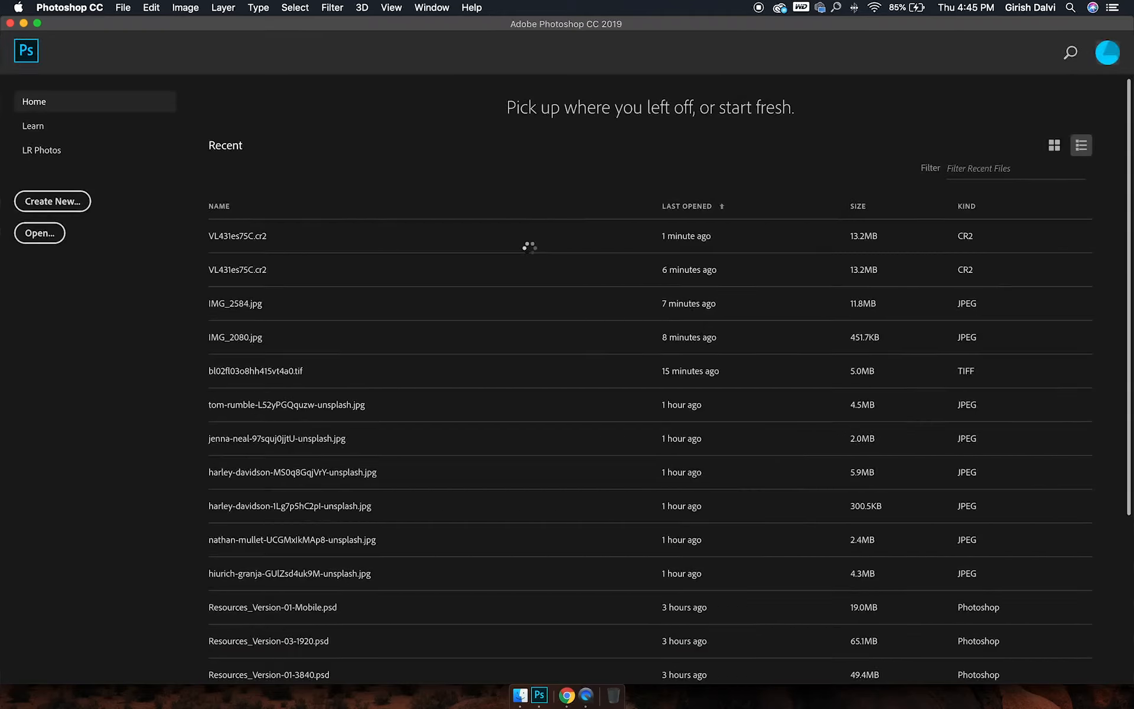
In the raw settings, set Temperature to 4600, Shadows to +8 and raise Blacks, and open the portrait for editing
left_click(530, 248)
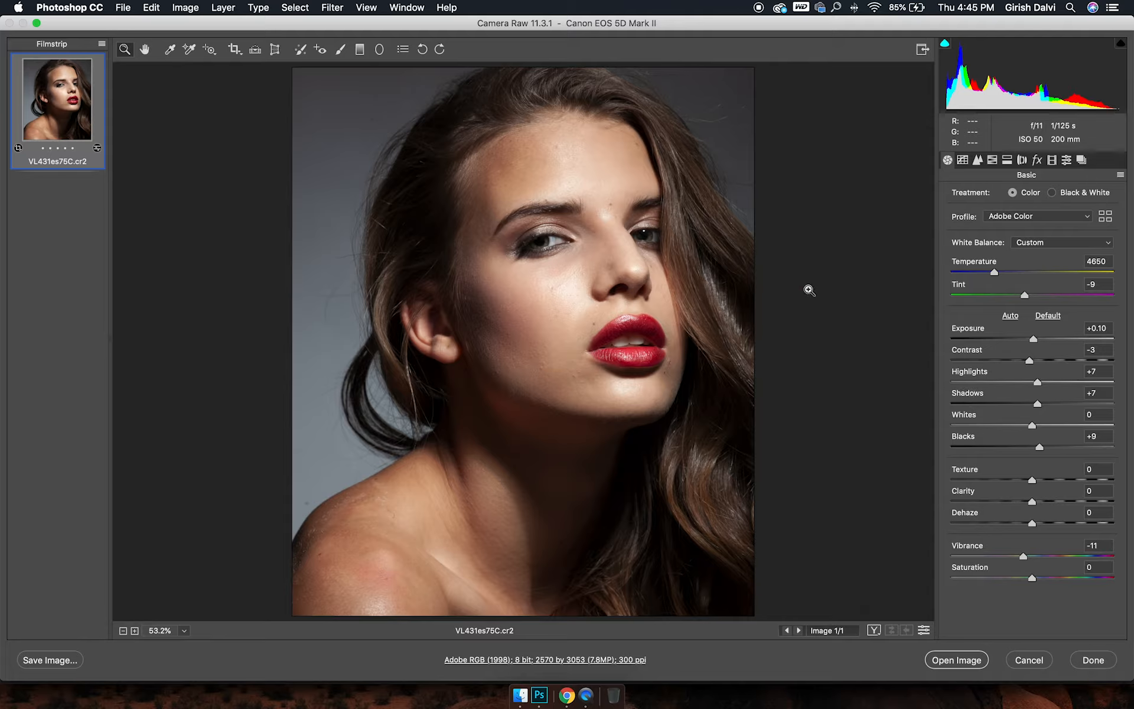
left_click(993, 272)
left_click(1038, 382)
left_click(1037, 399)
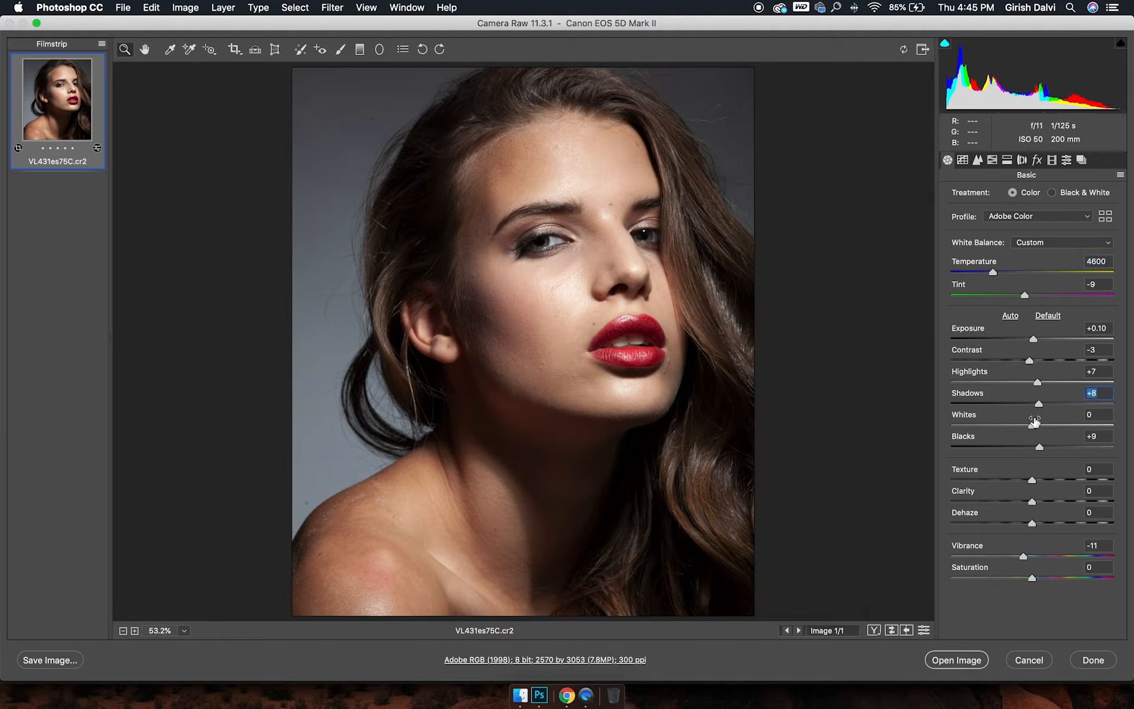
left_click_drag(1039, 448, 1051, 447)
left_click(957, 659)
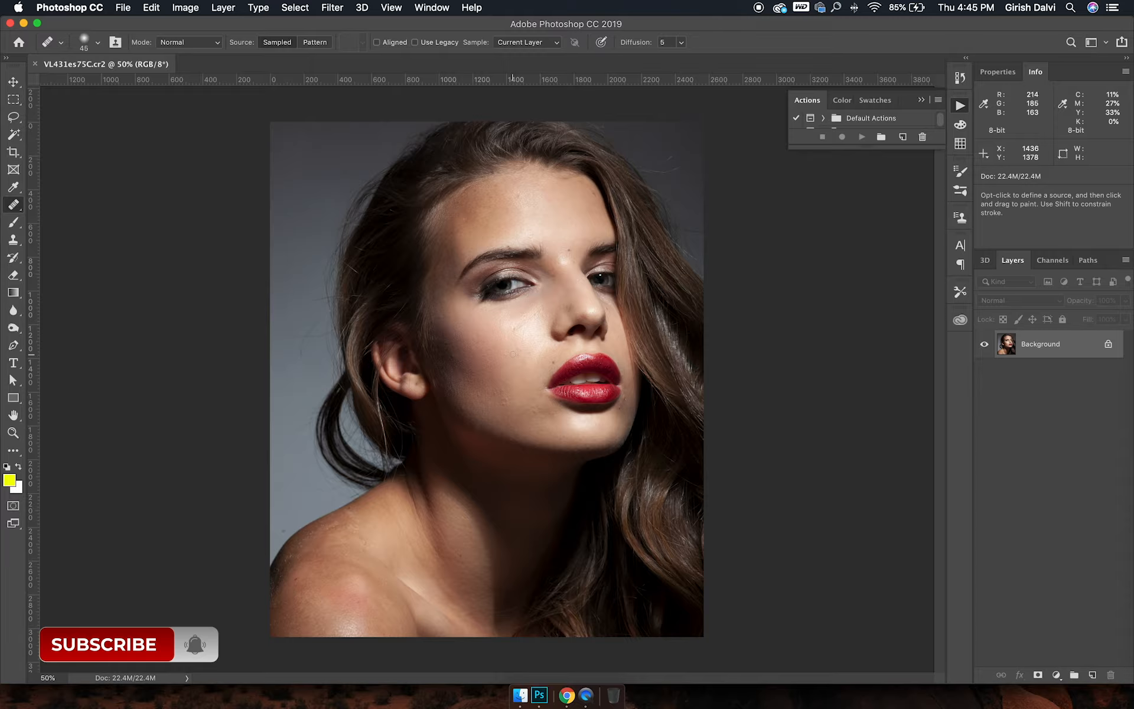
Duplicate the Background layer and choose the Spot Healing Brush for retouching the copy
left_click_drag(1075, 346, 1092, 674)
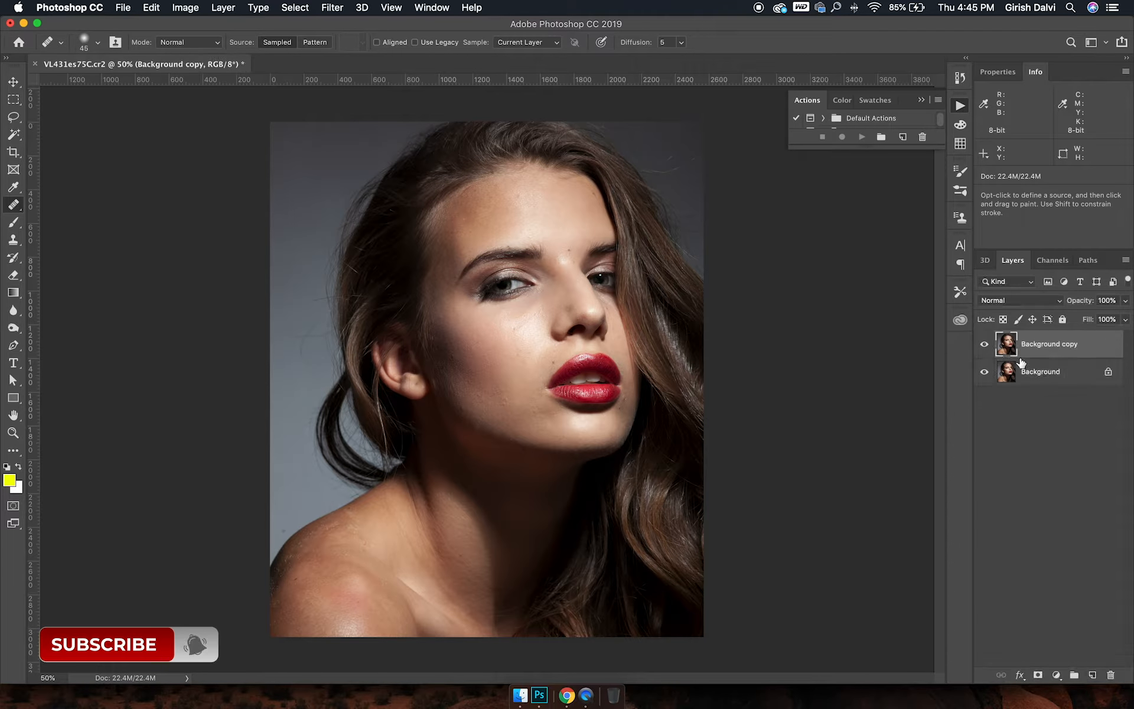
left_click(13, 204)
left_click(57, 217)
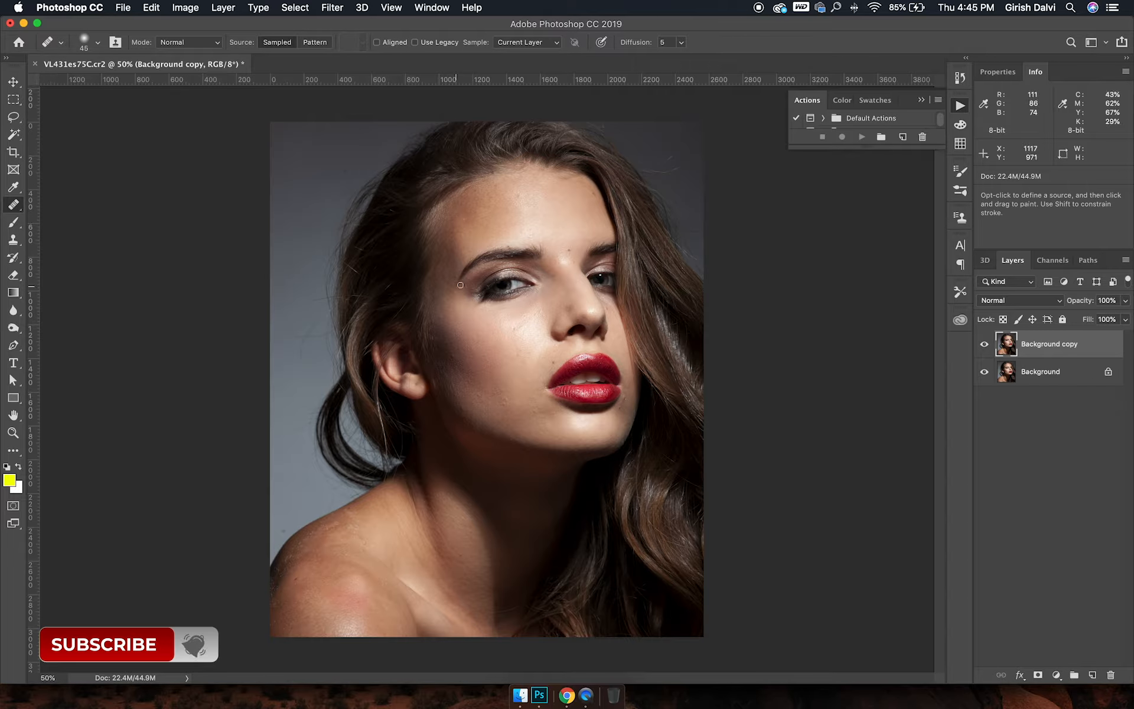
key("super+1")
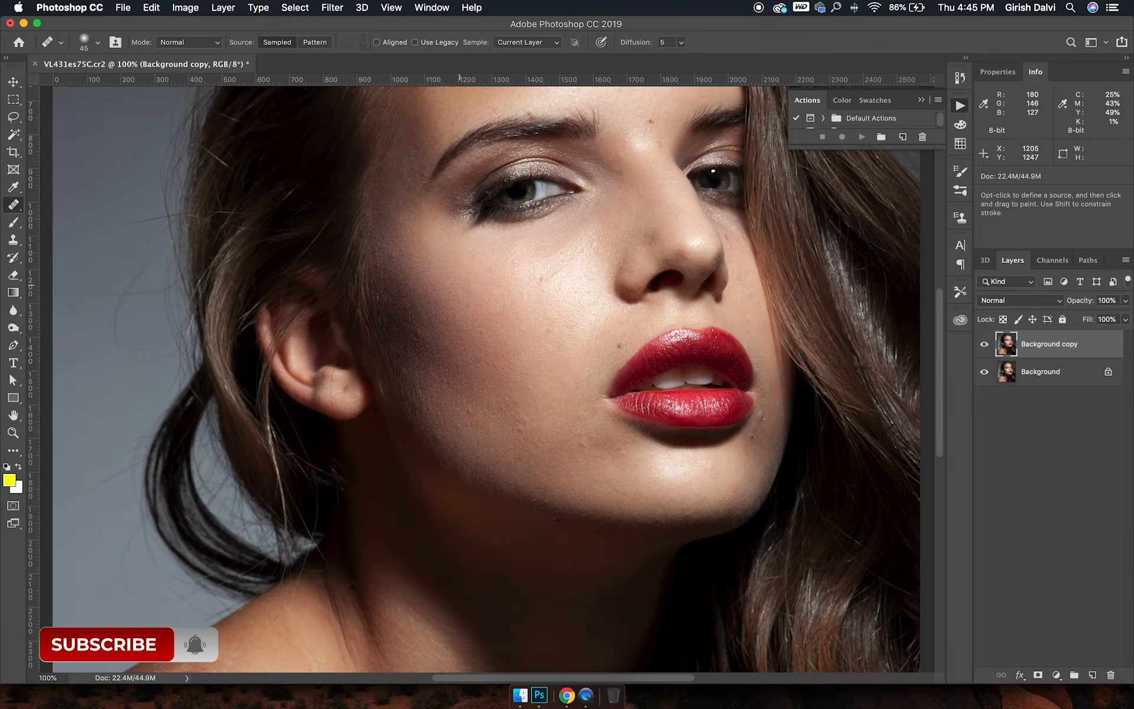
left_click(13, 204)
left_click(57, 204)
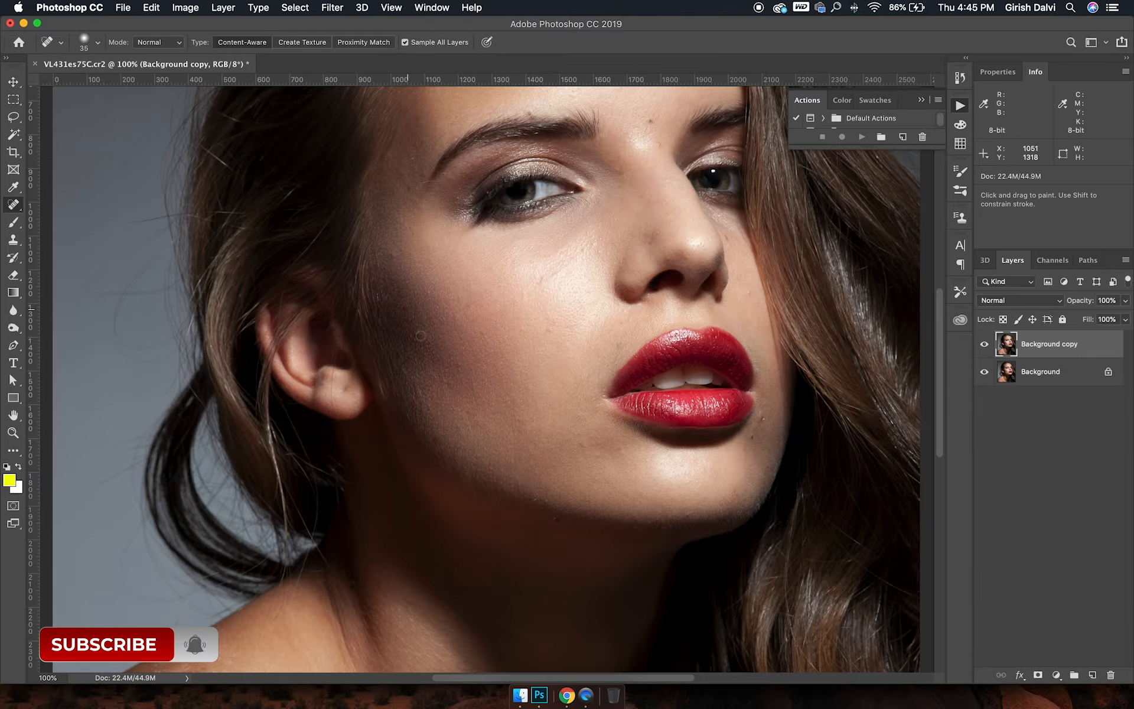
Heal the blemishes on the face, neck and shoulder on the Background copy layer with the Spot Healing Brush
scroll(421, 336, "up", 5)
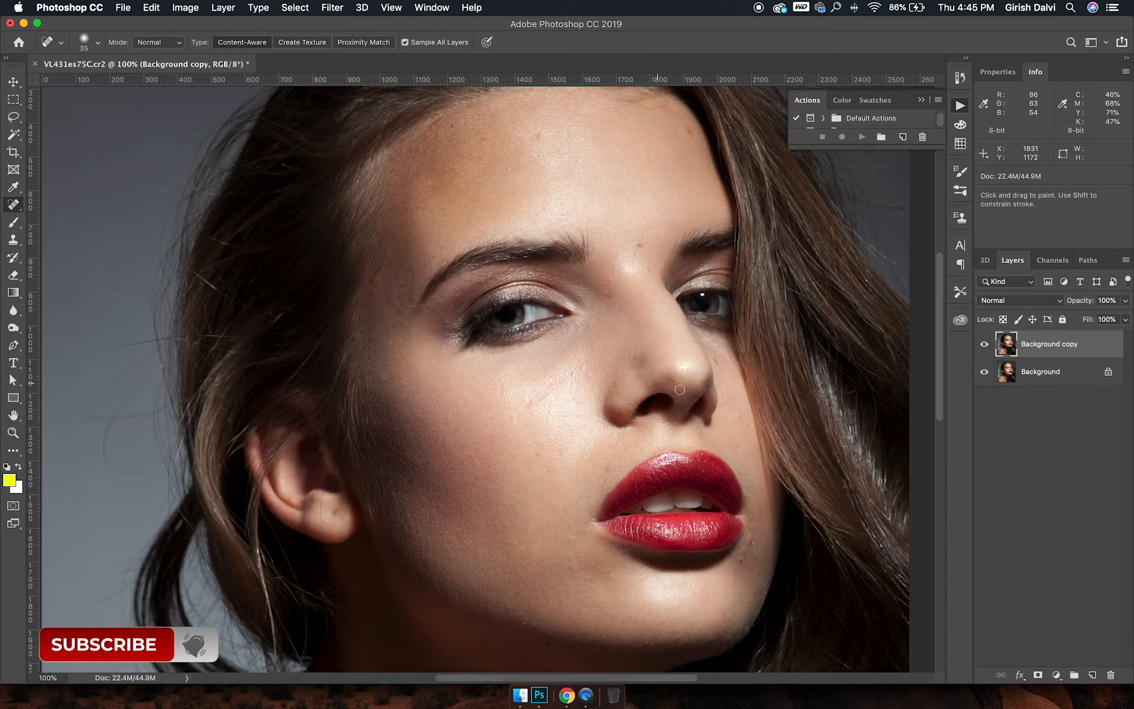
scroll(680, 390, "up", 2)
scroll(485, 482, "down", 7)
scroll(485, 482, "right", 2)
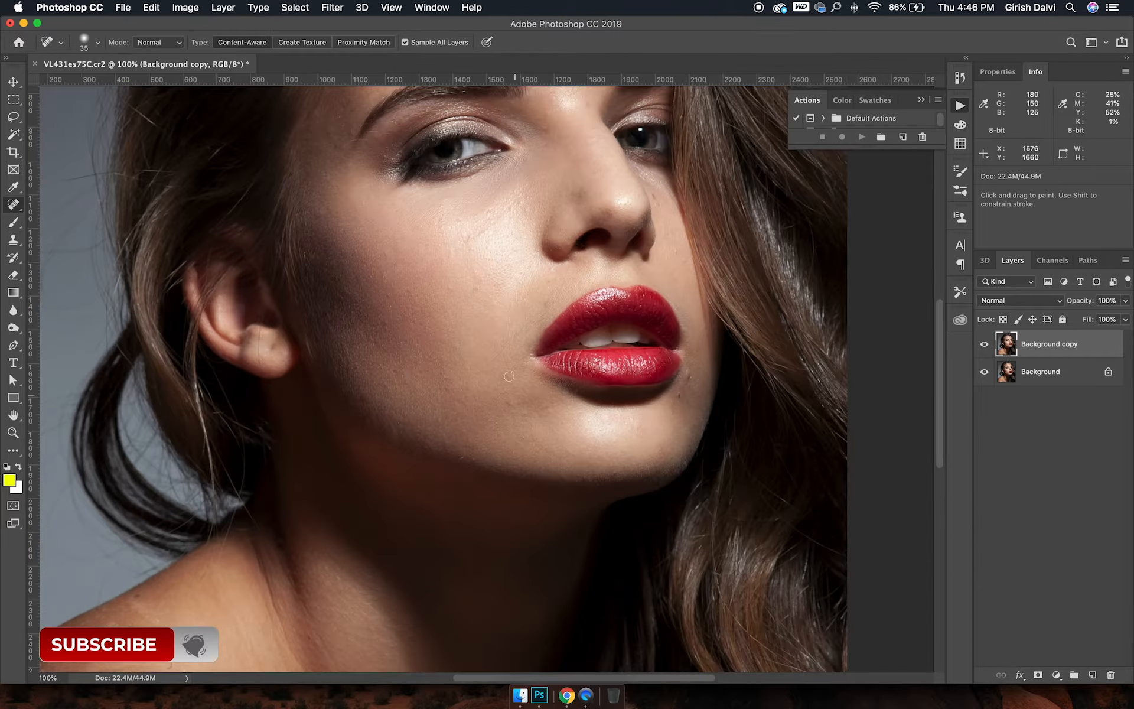
left_click_drag(550, 413, 575, 332)
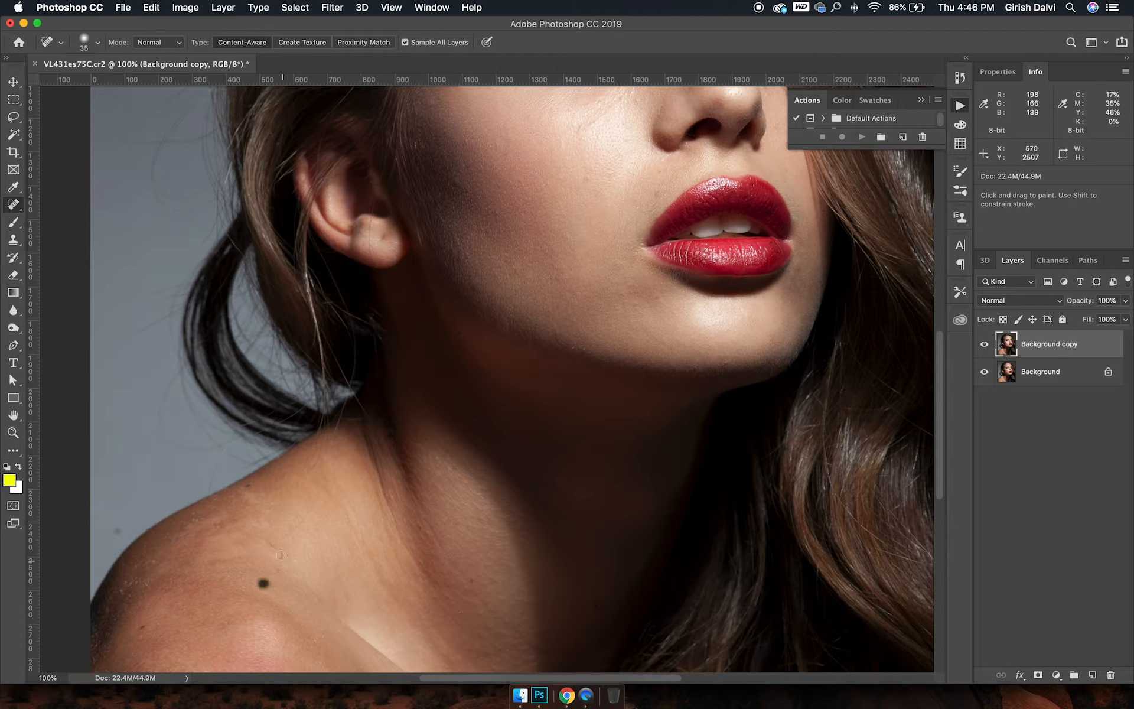
left_click_drag(628, 616, 474, 462)
scroll(474, 463, "up", 10)
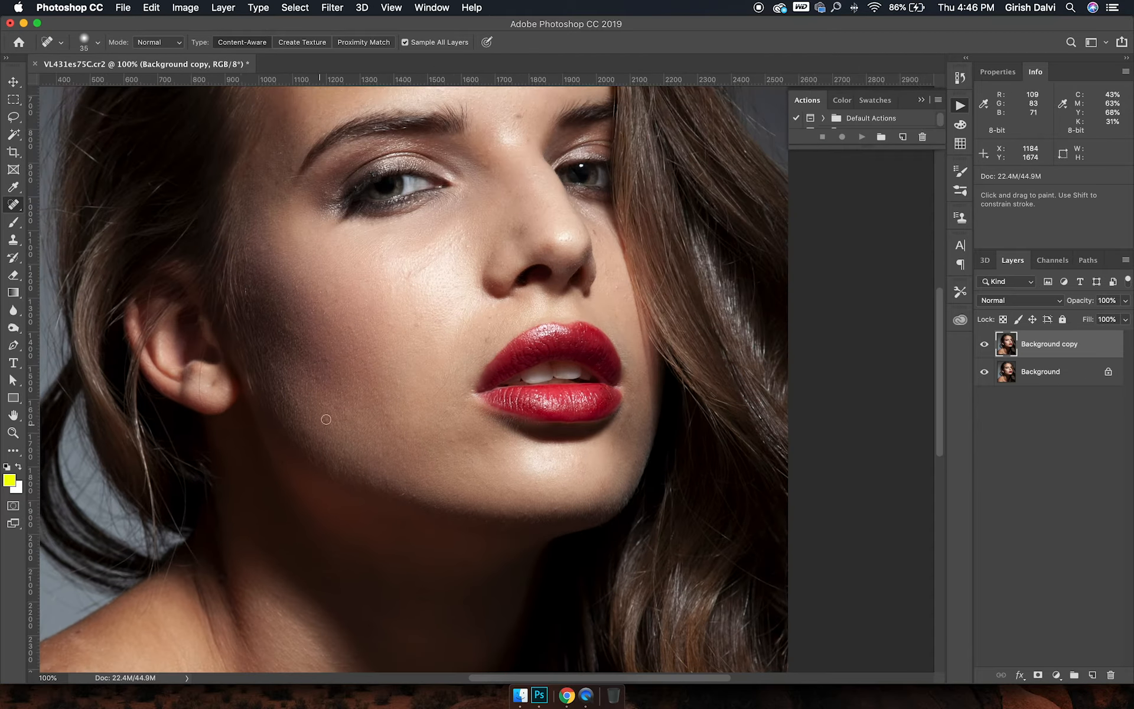
scroll(465, 270, "up", 8)
scroll(464, 270, "left", 5)
scroll(454, 282, "down", 3)
scroll(454, 283, "right", 5)
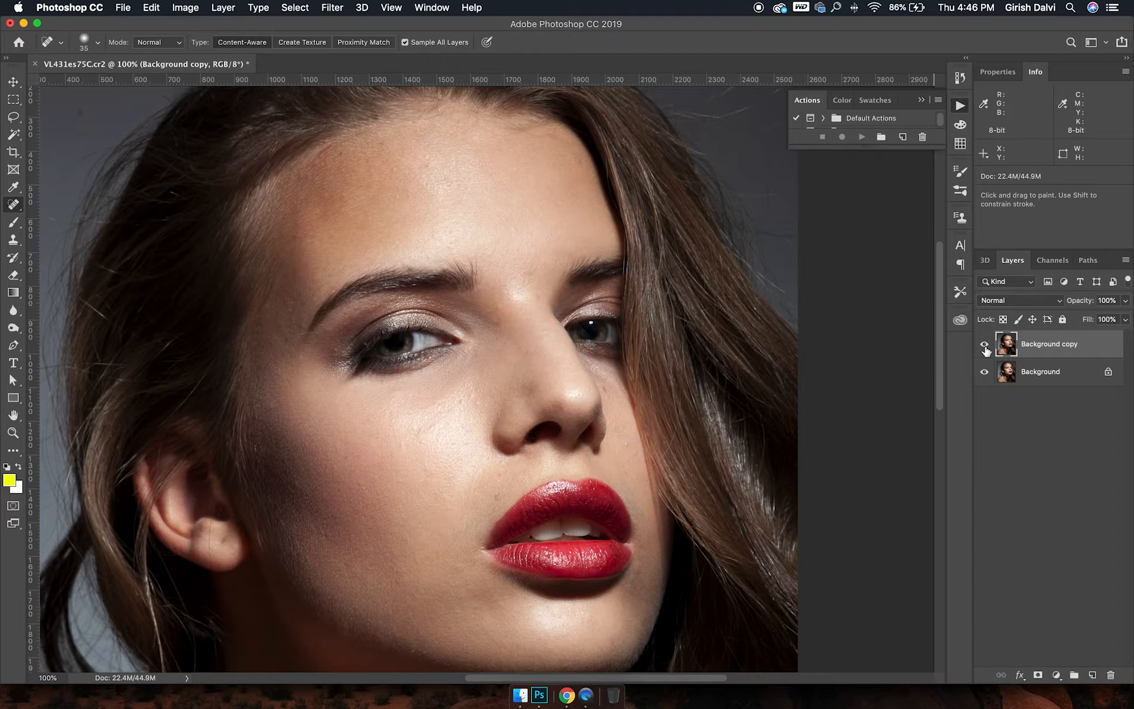
Compare the whole portrait before and after healing by toggling the visibility of the Background copy layer
key("super+0")
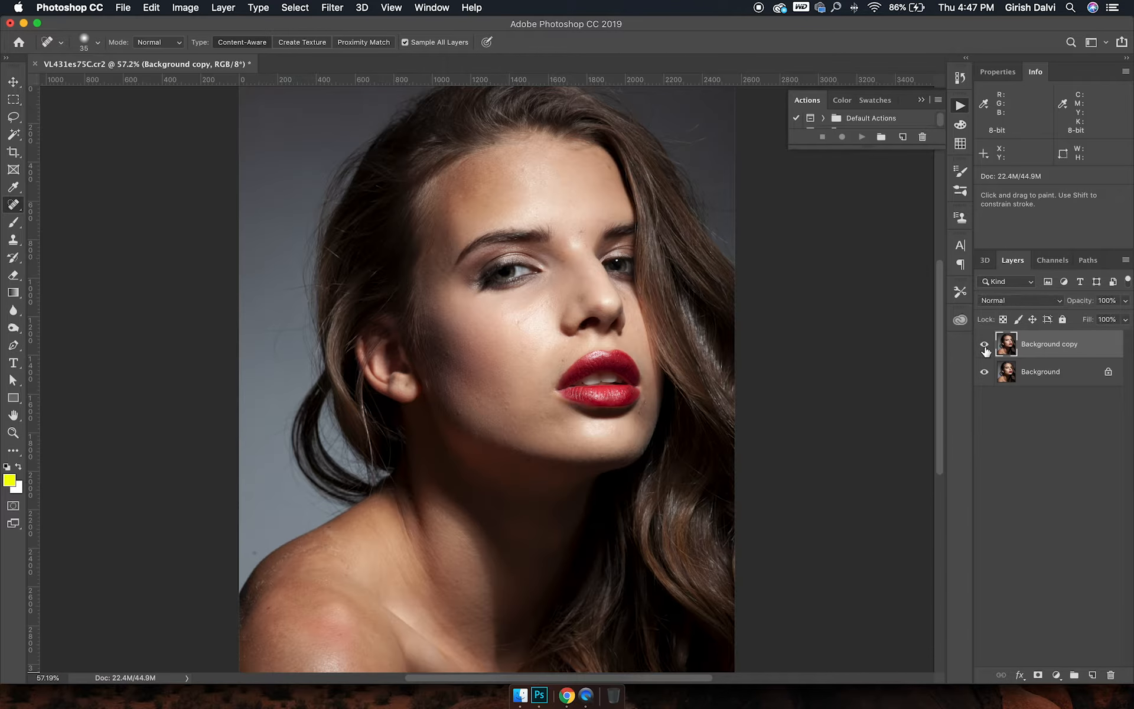
left_click(984, 344)
left_click(984, 344)
left_click(985, 346)
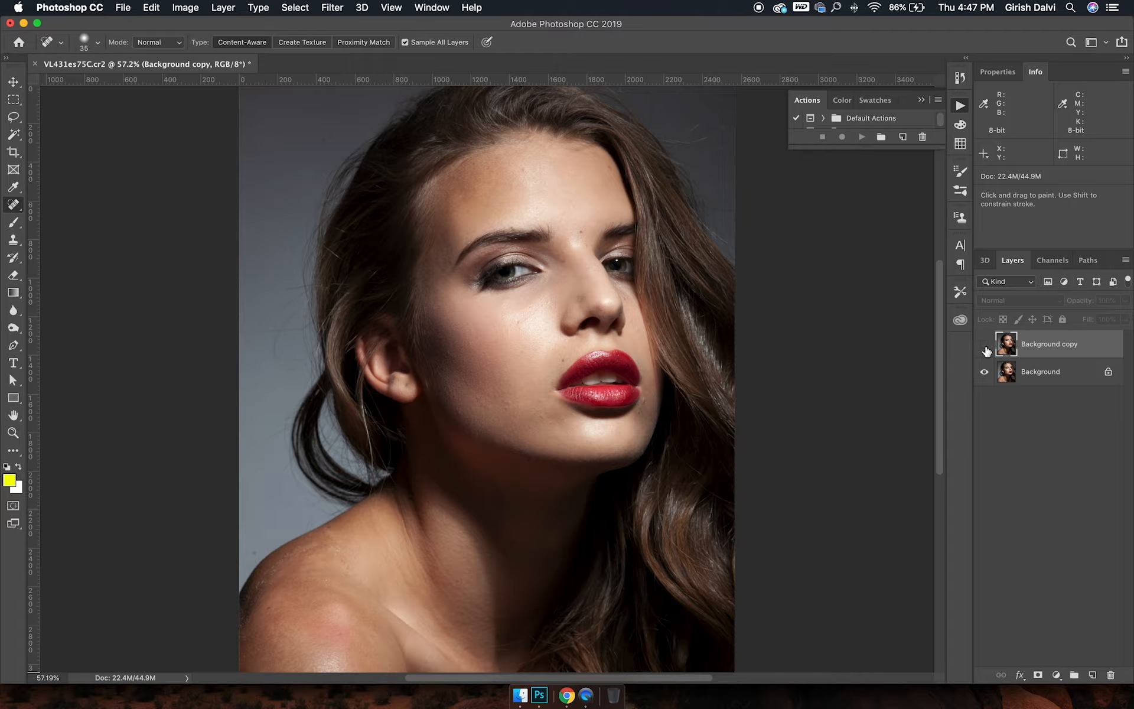
left_click(984, 346)
left_click(984, 345)
Heal a remaining spot on the cheek beside the nose and switch to the Move tool
key("super+1")
left_click(984, 345)
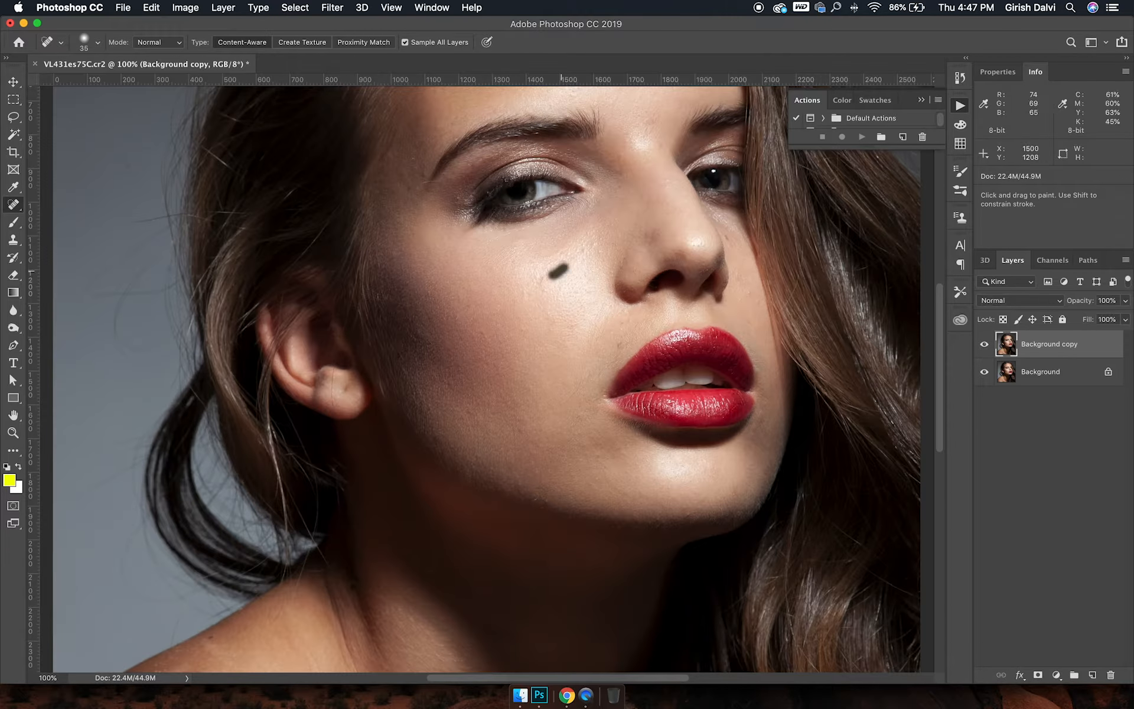
key("super+0")
key("v")
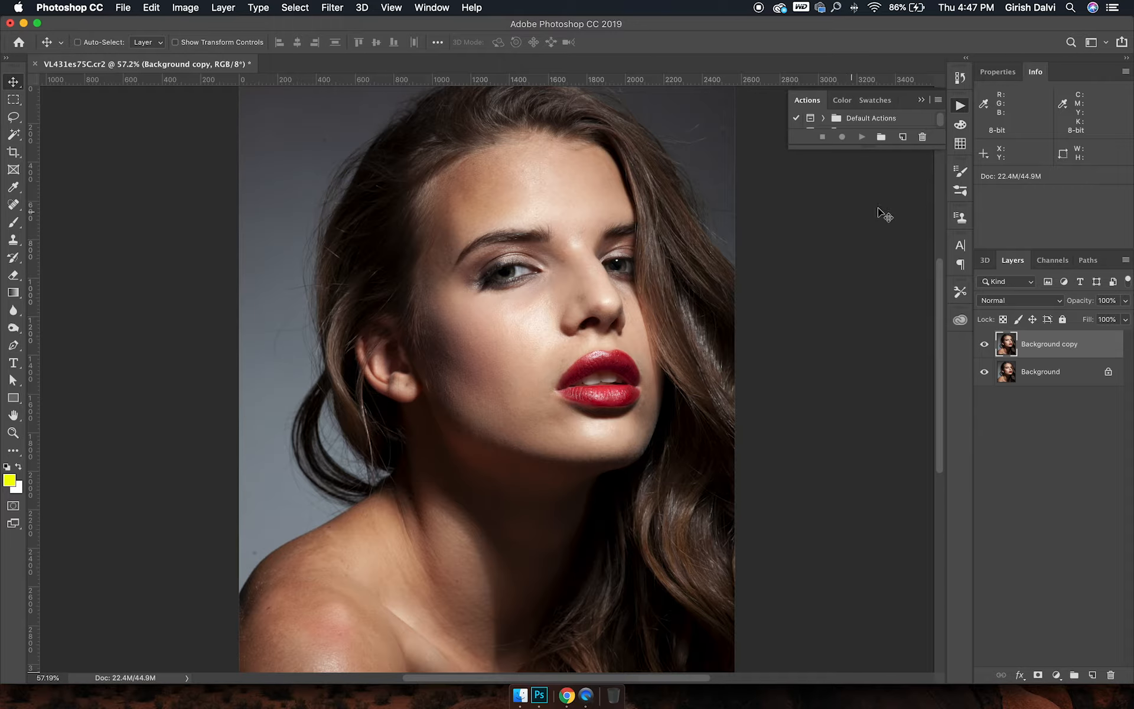
Load the action set SOP-SKINFQ-CAP.atn from the presets folder in Downloads
left_click(938, 100)
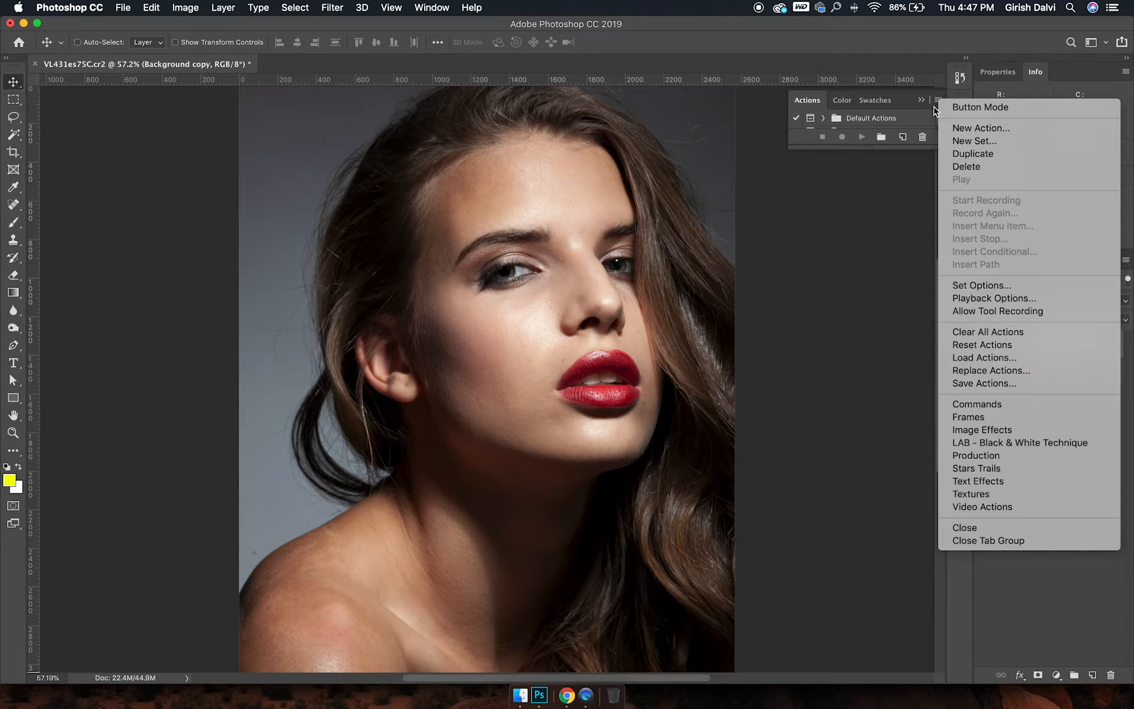
left_click(992, 358)
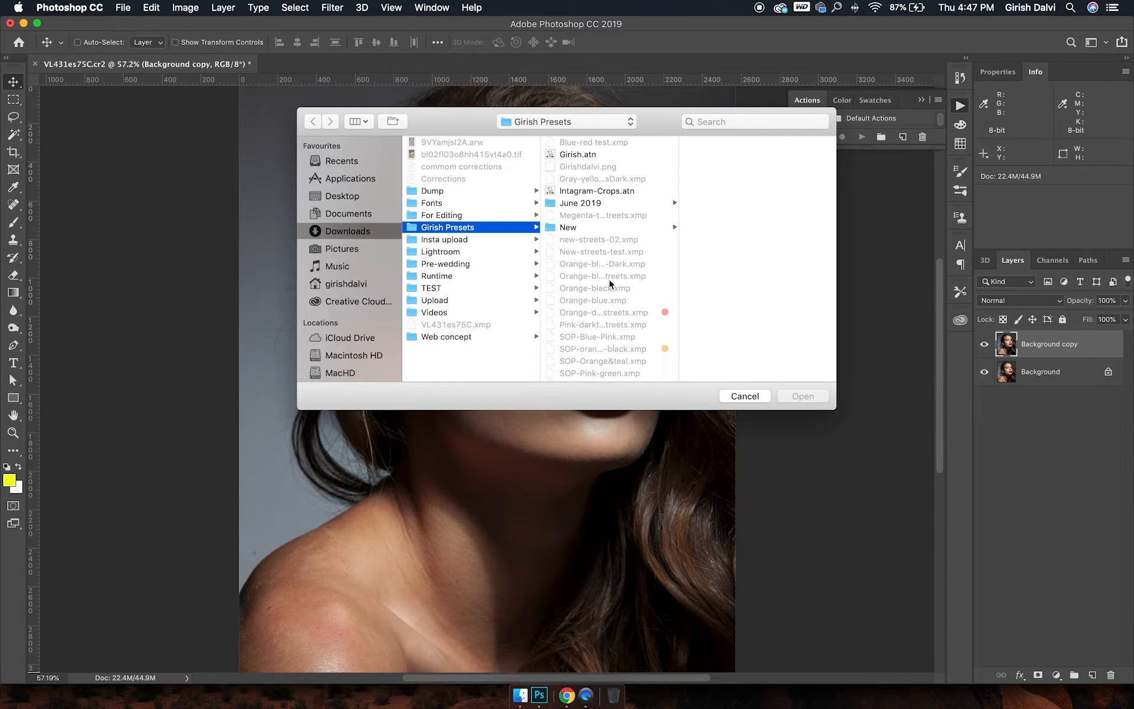
scroll(573, 267, "down", 3)
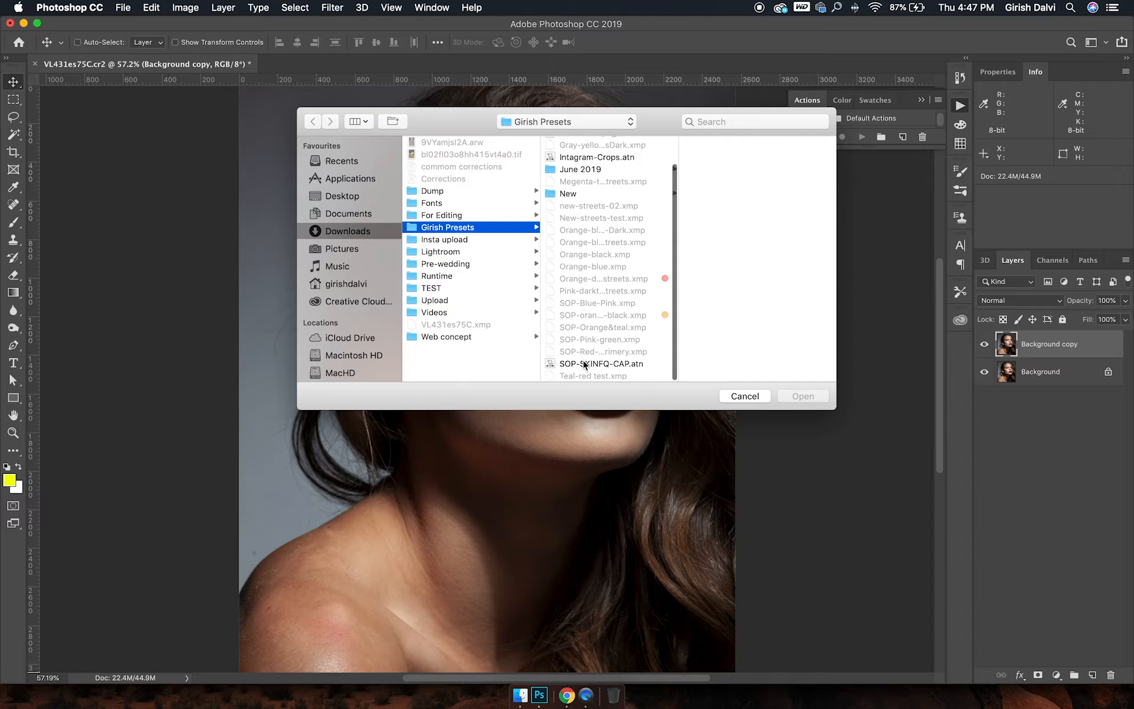
left_click(584, 364)
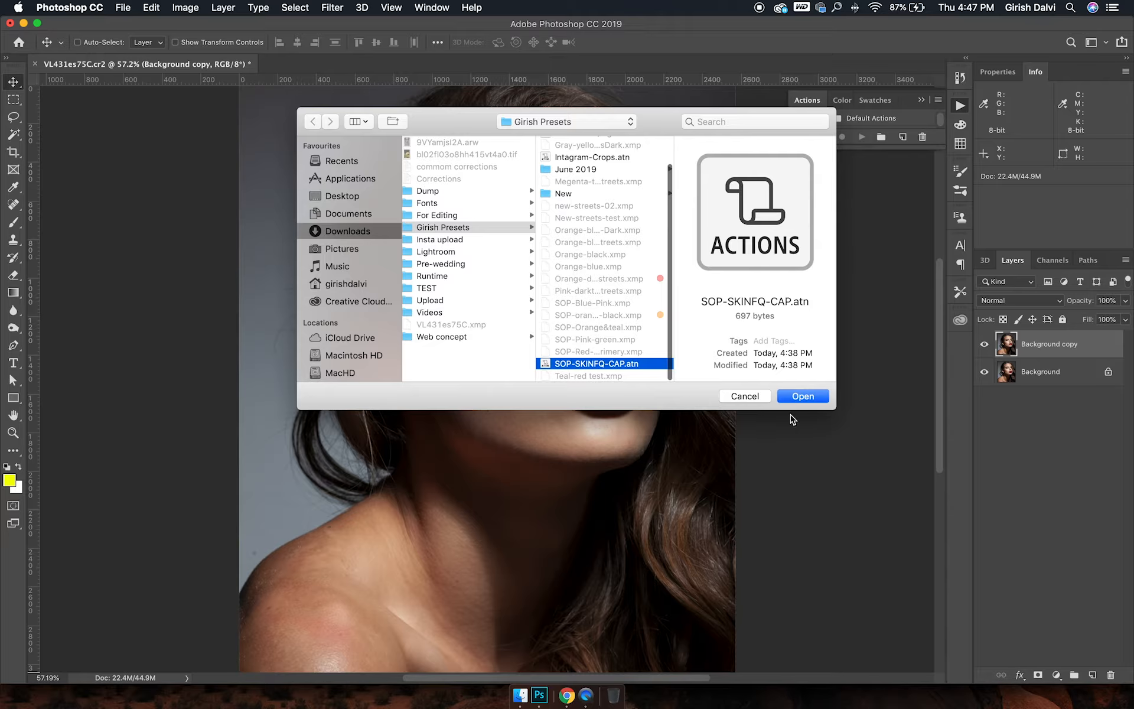
left_click(807, 401)
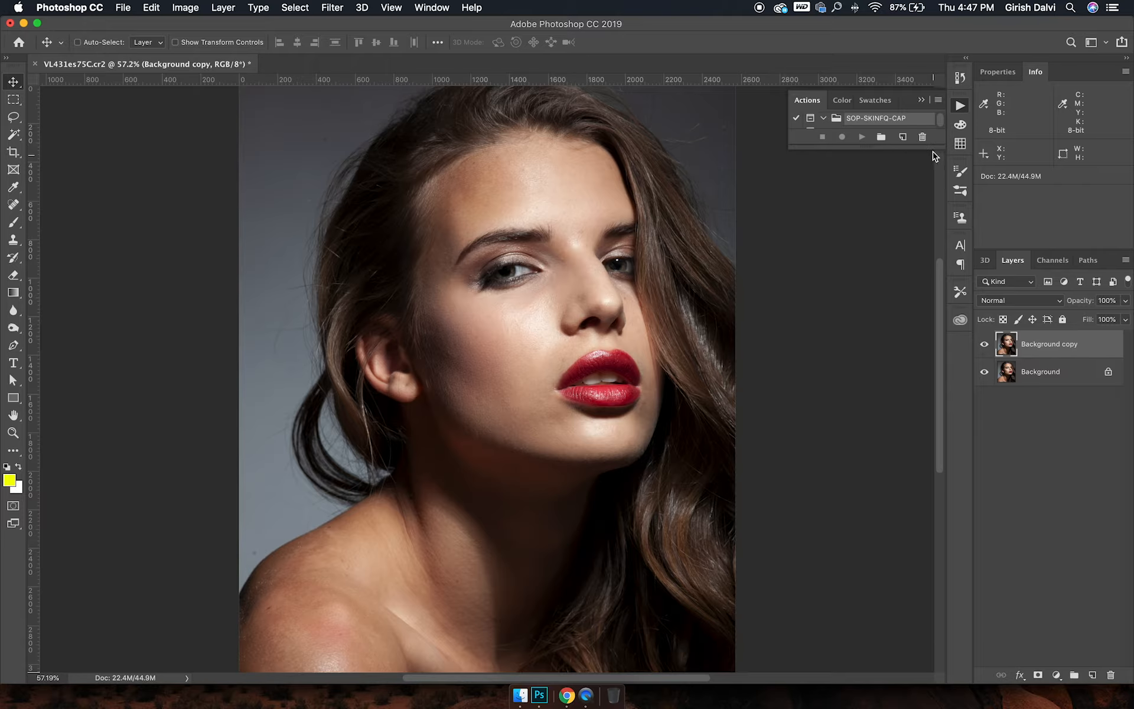
Run the SOP-SKINFQ-CAP action on the Background copy layer
left_click_drag(932, 146, 932, 183)
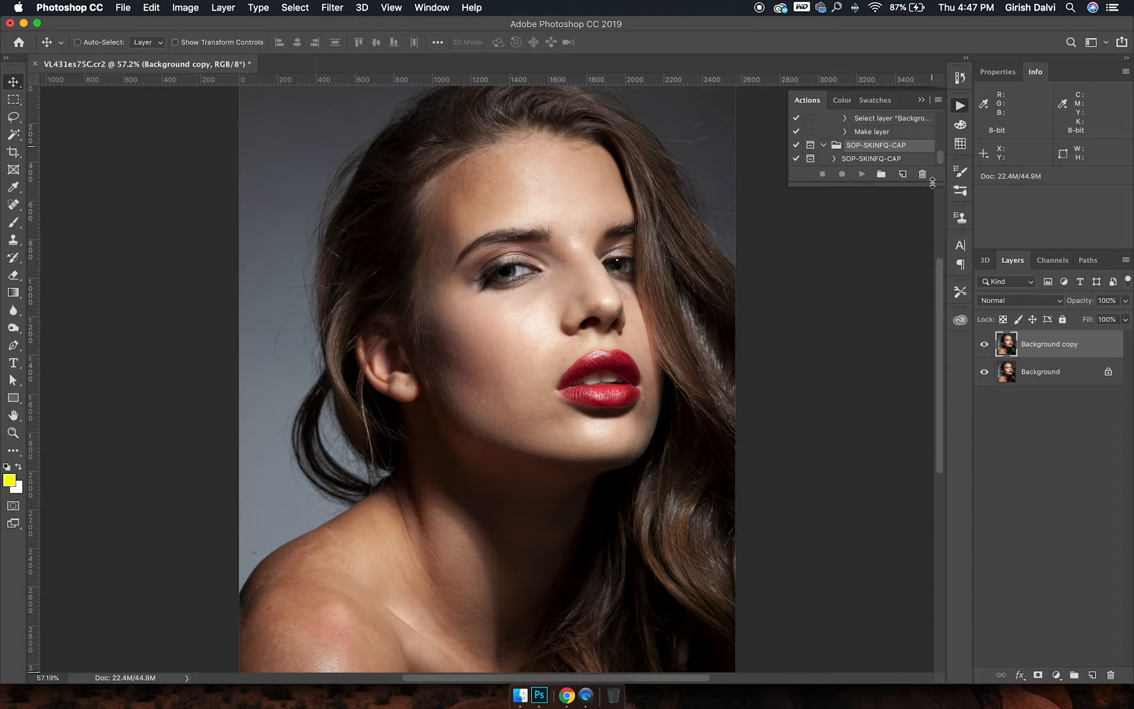
left_click(873, 158)
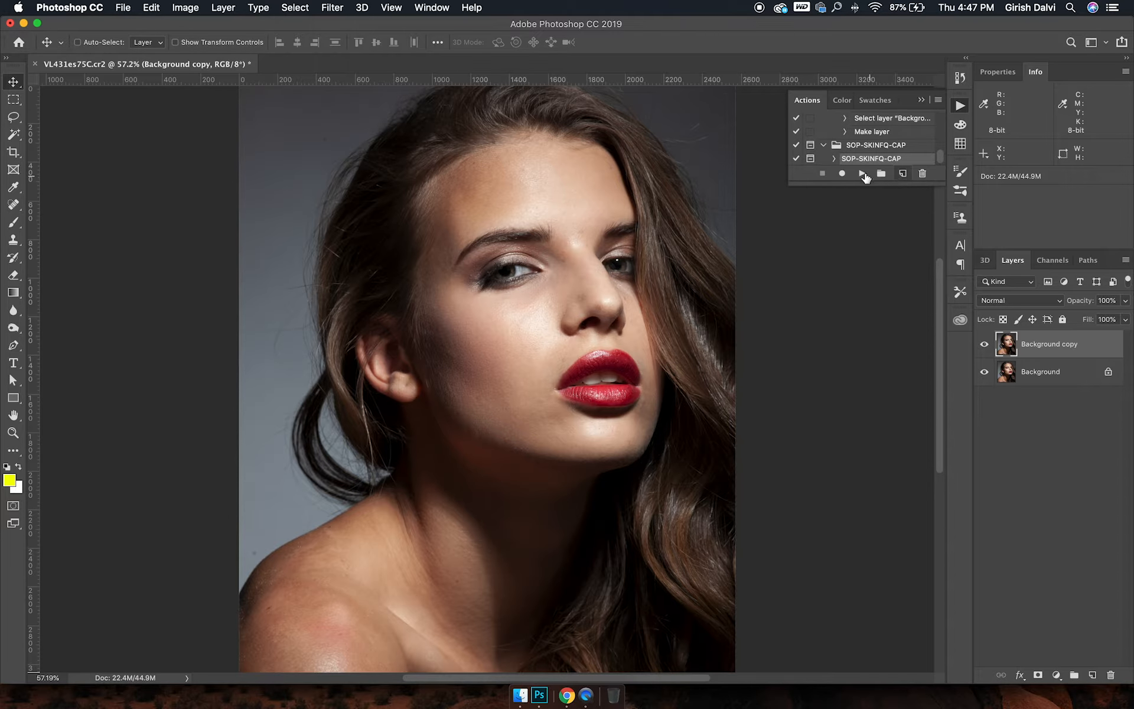
left_click(863, 174)
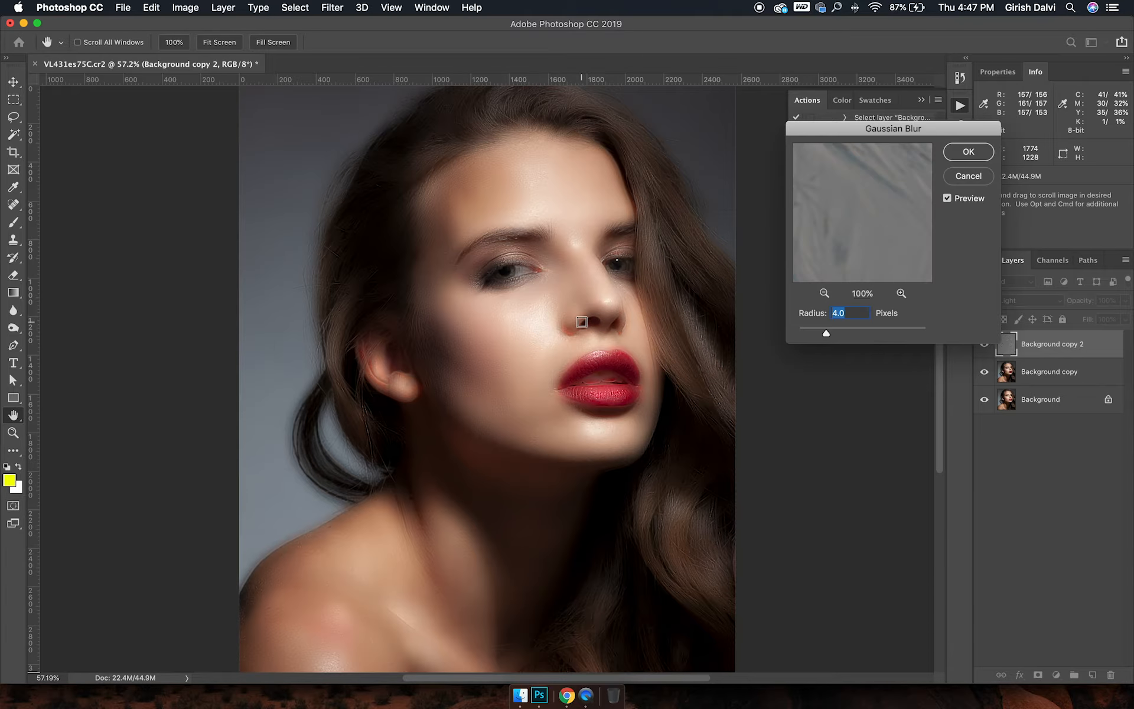
Apply the action's Gaussian Blur with a radius of 4.0 pixels after trying stronger and weaker settings
key("super+1")
left_click_drag(826, 333, 997, 343)
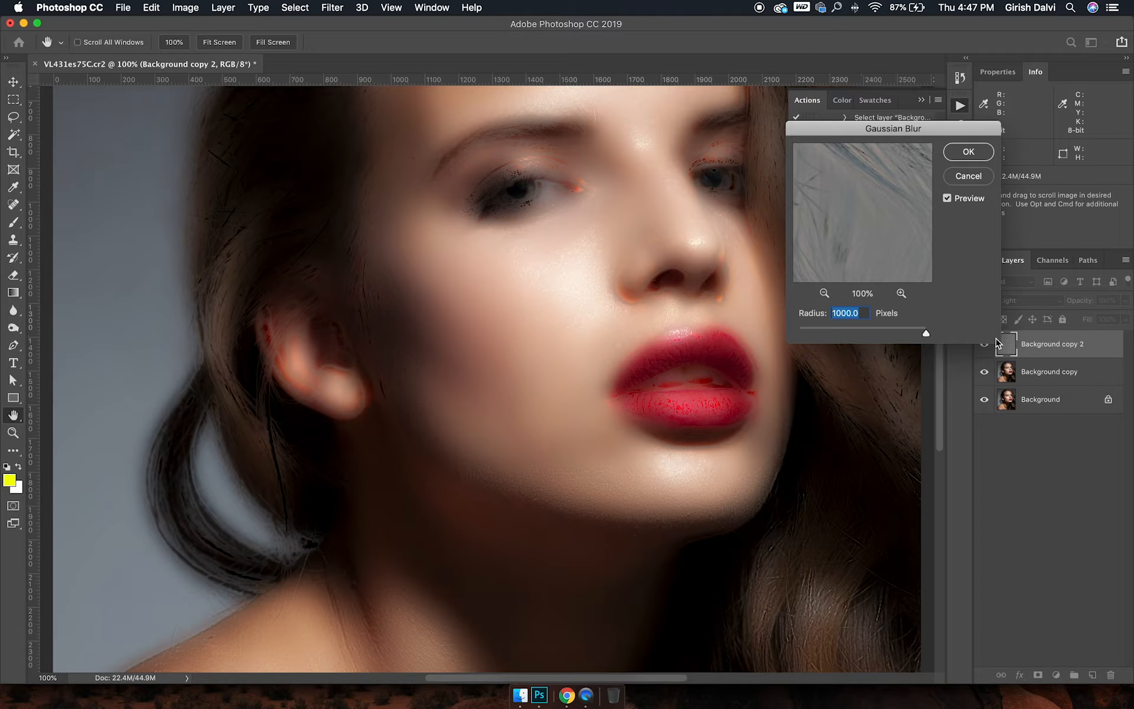
left_click(826, 335)
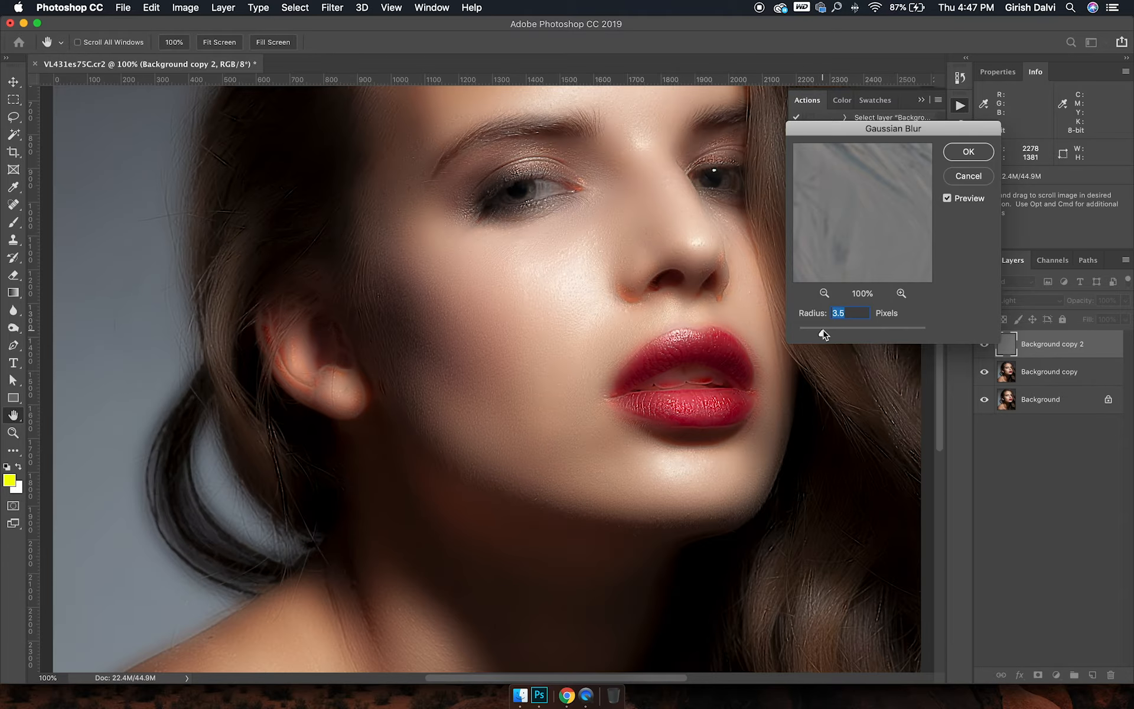
left_click_drag(824, 335, 828, 335)
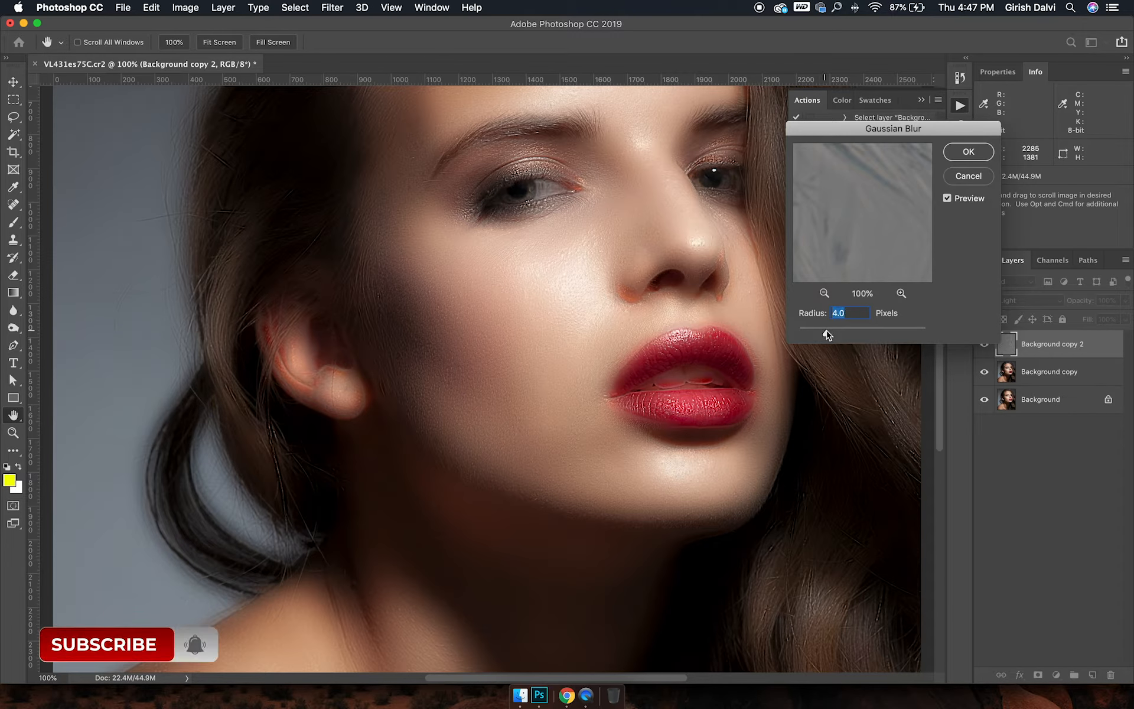
left_click(973, 154)
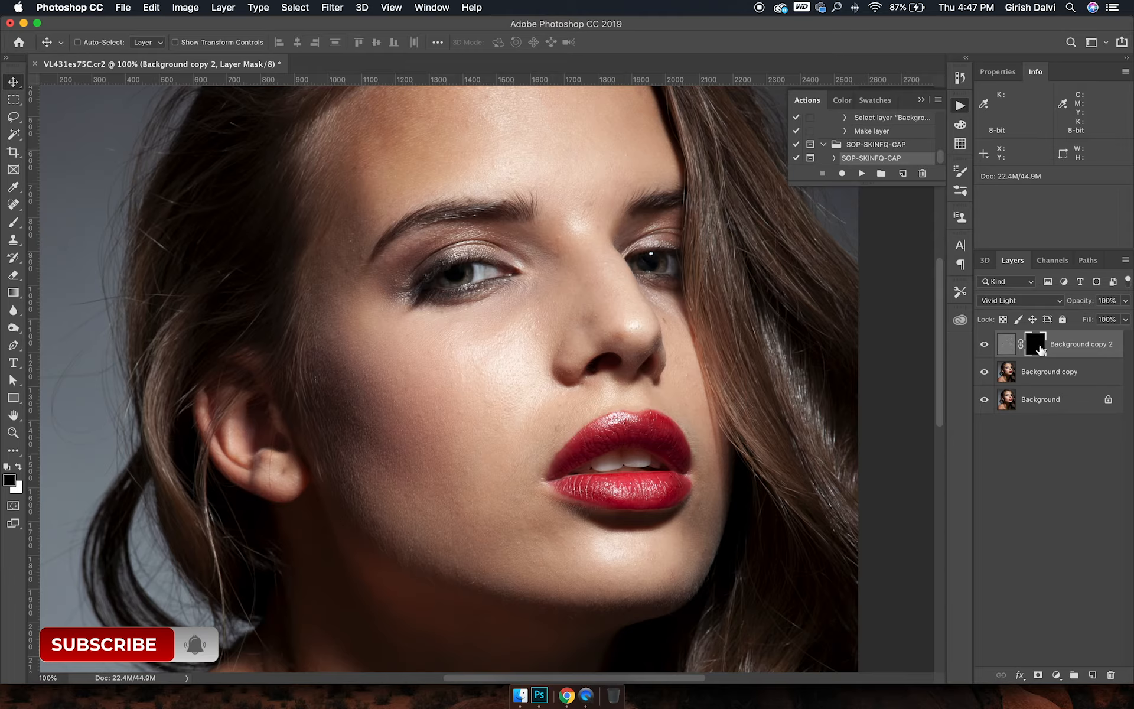
Target the black layer mask of Background copy 2 and make white the foreground colour
left_click(1008, 348)
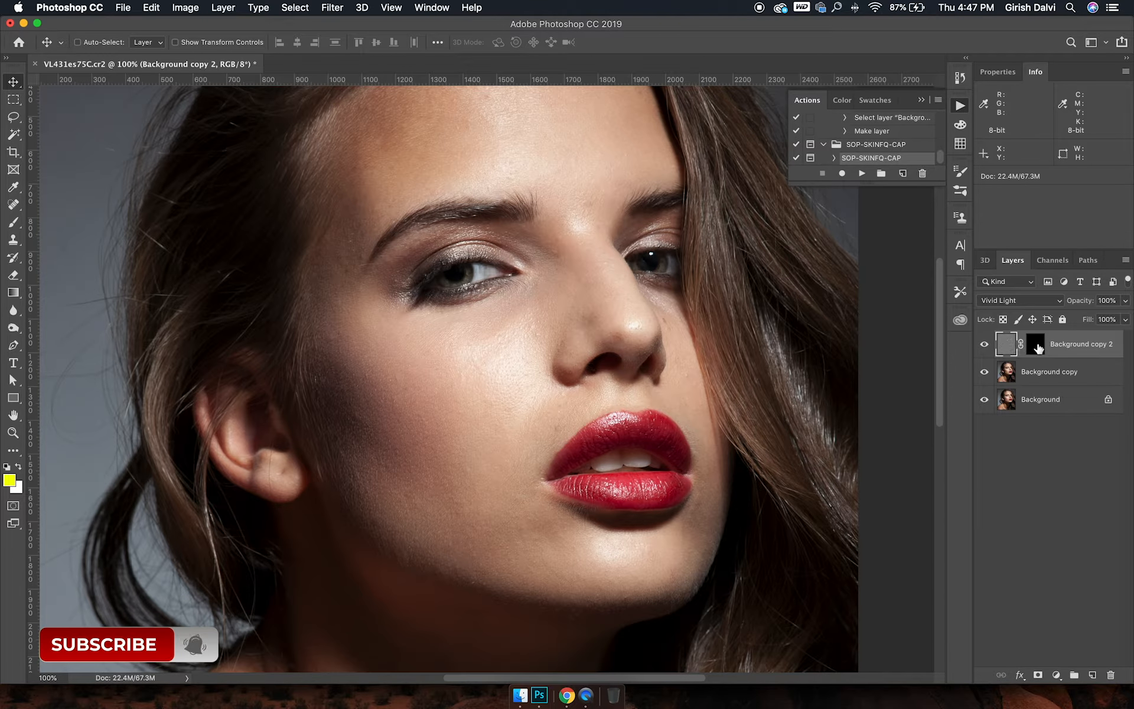
left_click(1038, 348)
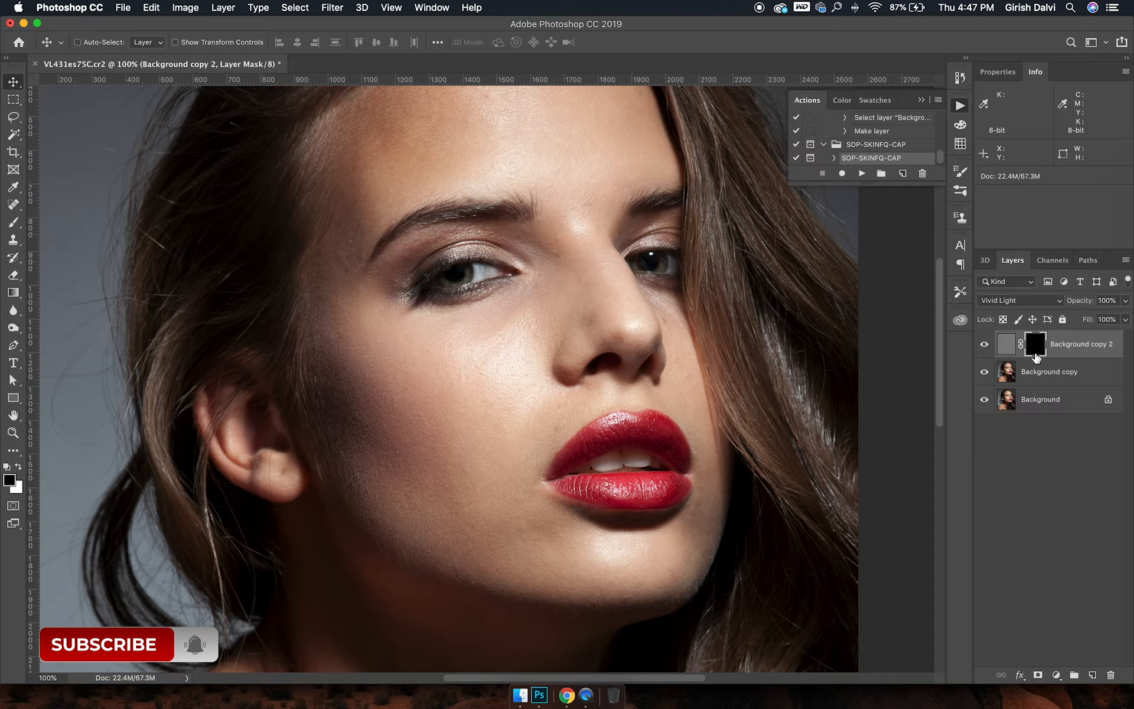
left_click(18, 467)
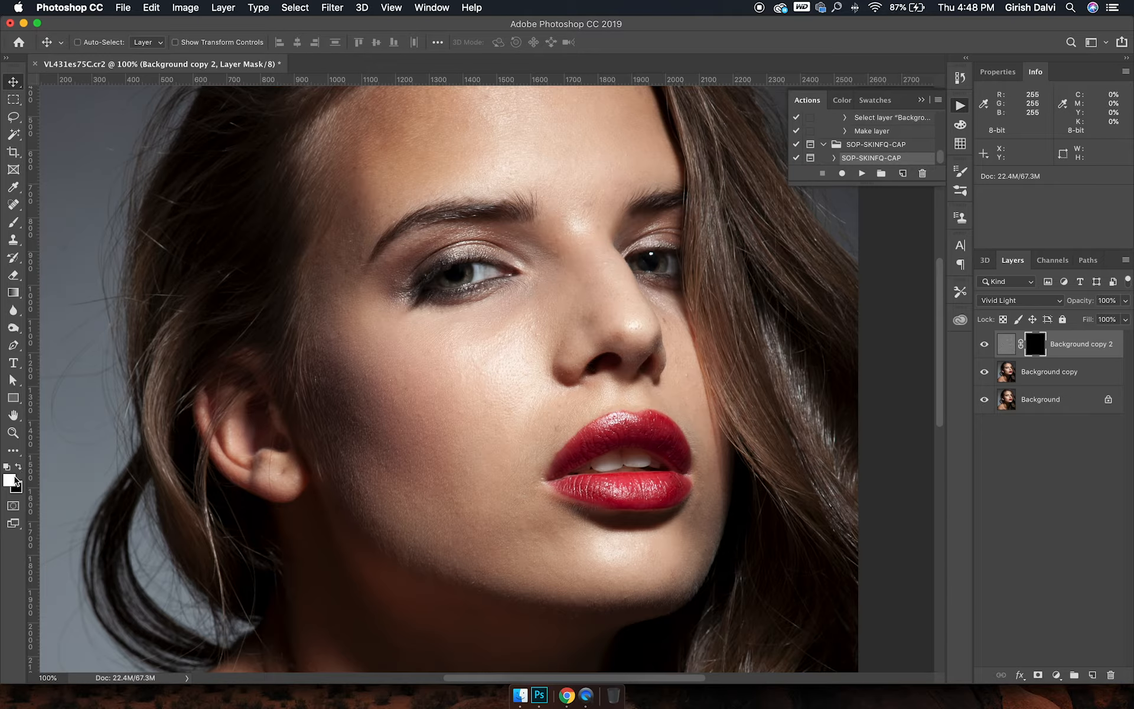
left_click(13, 483)
mouse_move(695, 328)
left_mouse_down()
mouse_move(717, 337)
mouse_move(685, 316)
left_mouse_up()
left_click(1001, 318)
Set up the Brush tool at 150 px with Normal mode and 75% flow for painting on the mask
left_click(12, 230)
left_click(59, 217)
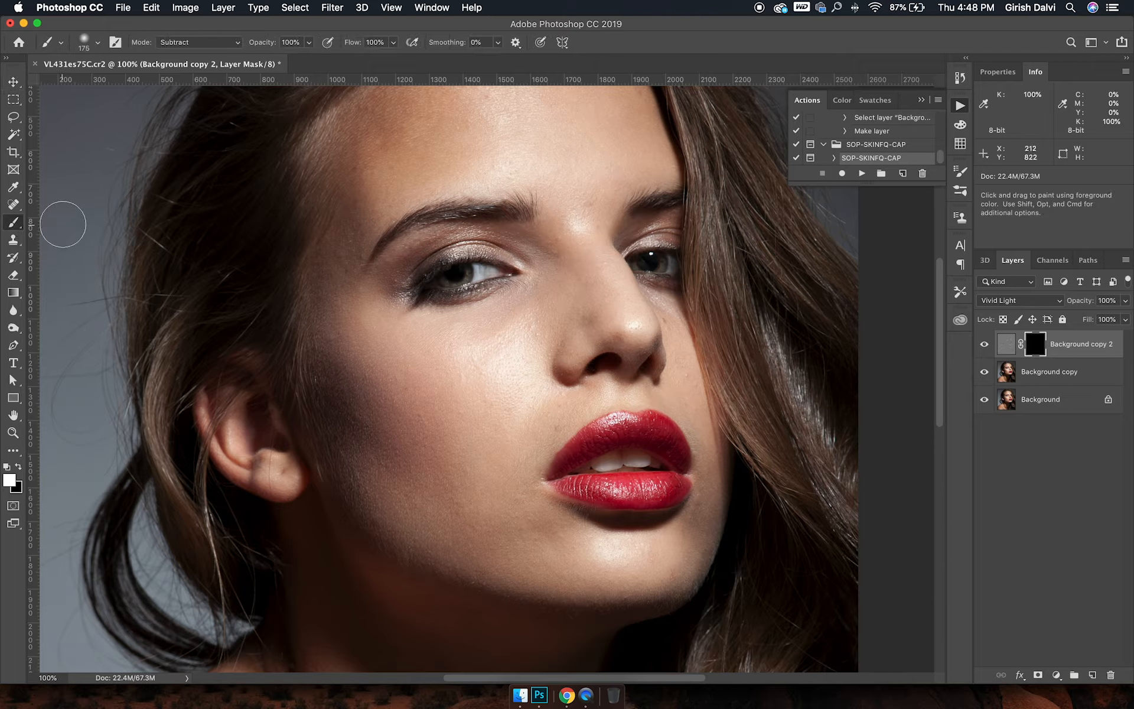
left_click_drag(356, 47, 348, 46)
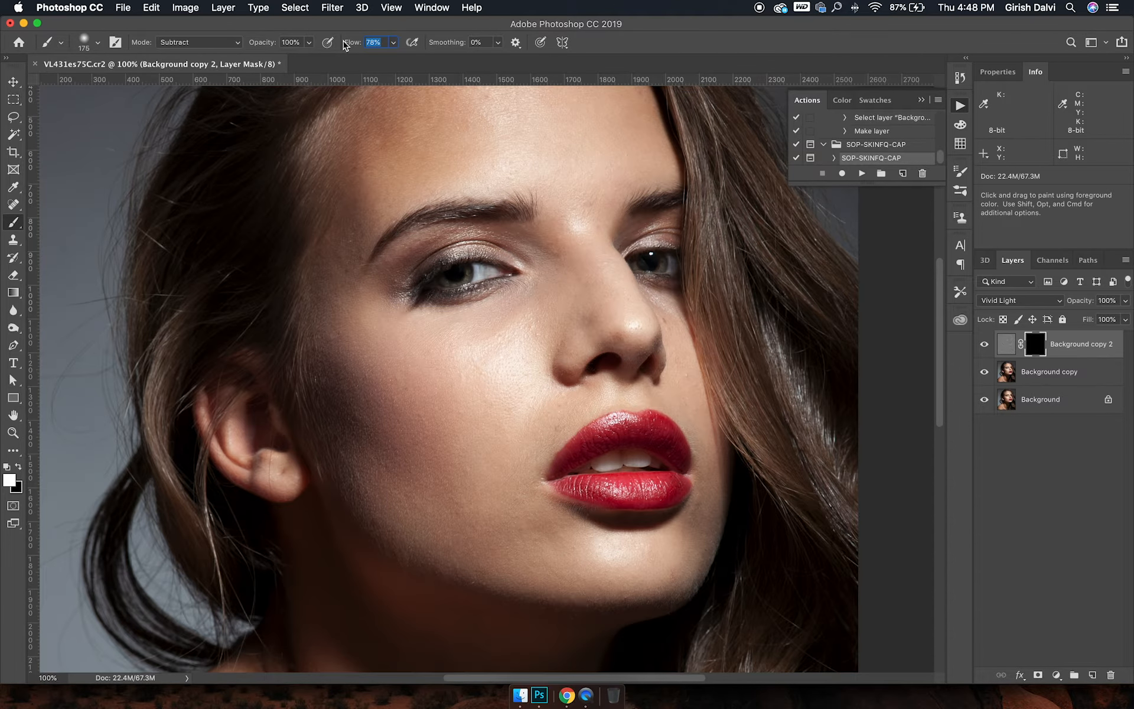
type("7")
key("bracketleft")
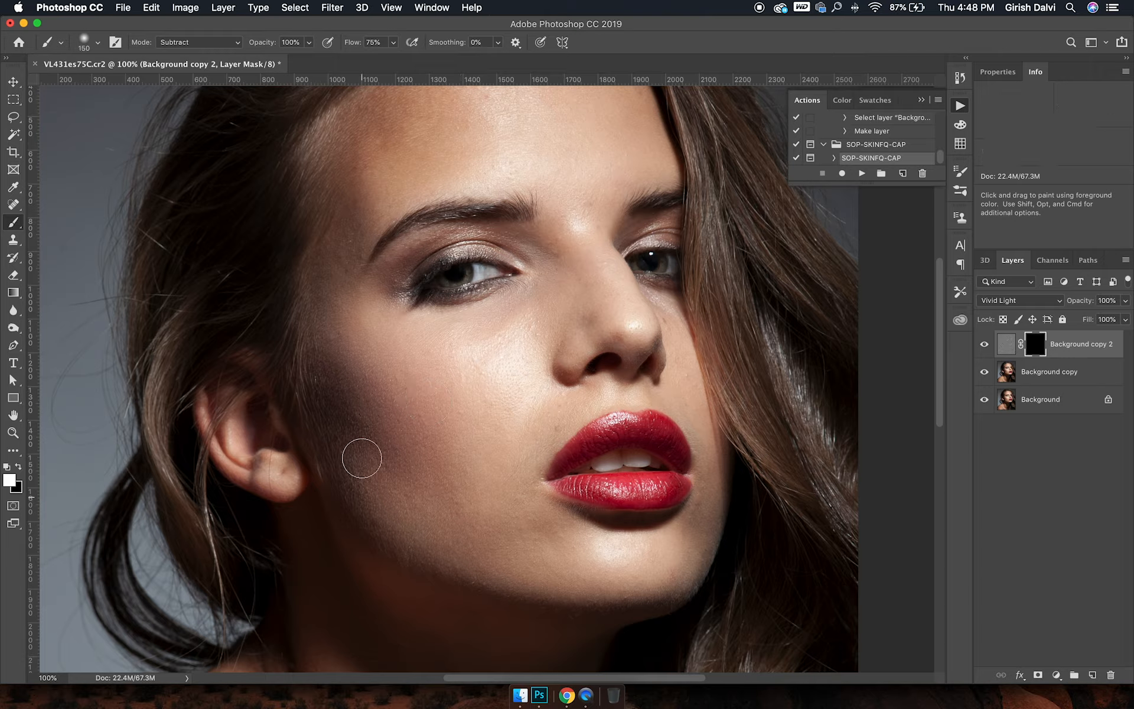
left_click(207, 43)
mouse_move(193, 11)
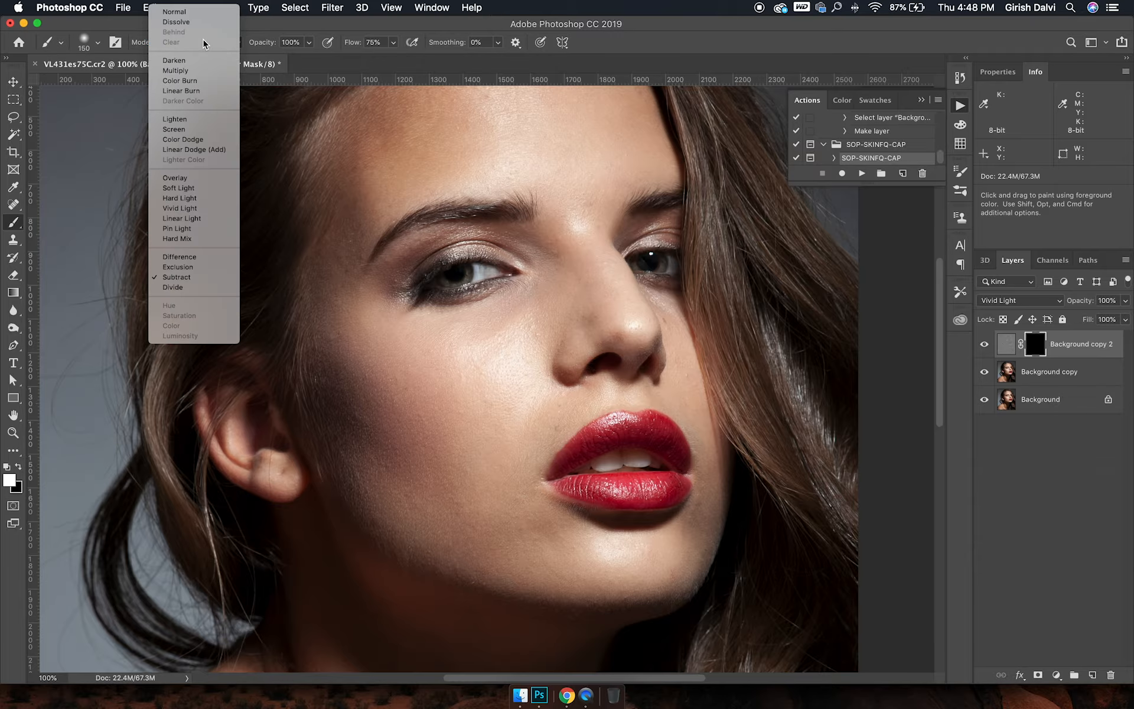
left_click(187, 13)
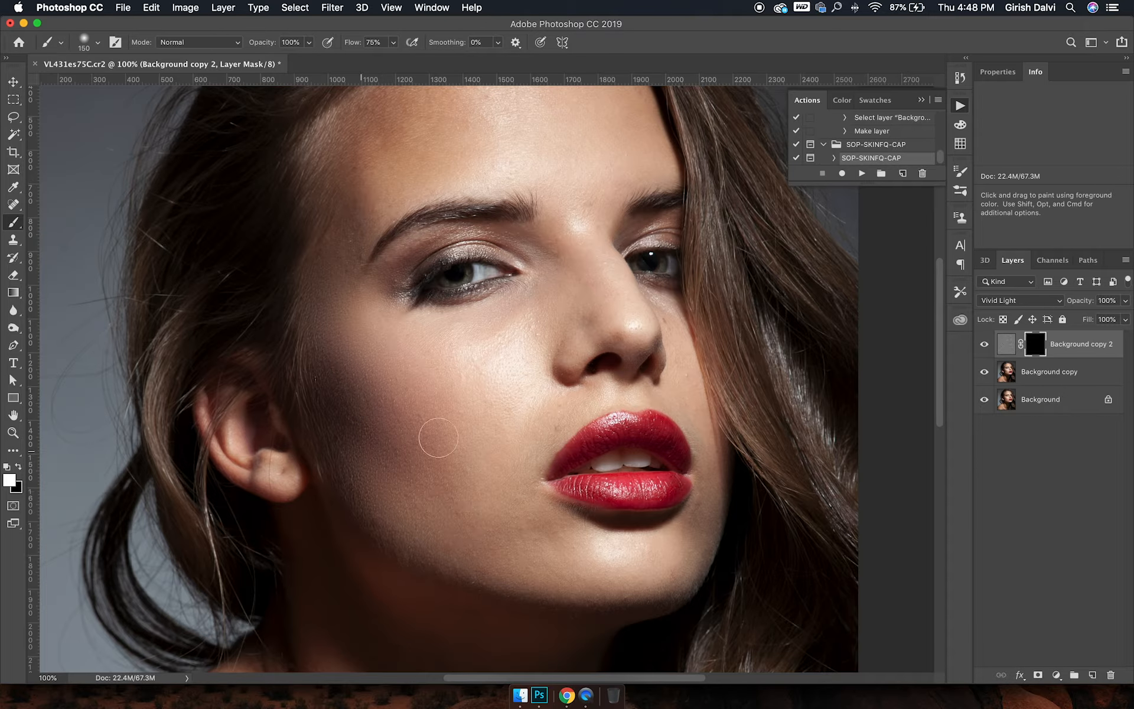
Paint white on the Background copy 2 mask over the cheek, forehead, nose and chin with the 150 px brush
mouse_move(664, 548)
left_mouse_down()
mouse_move(501, 473)
mouse_move(595, 609)
left_mouse_up()
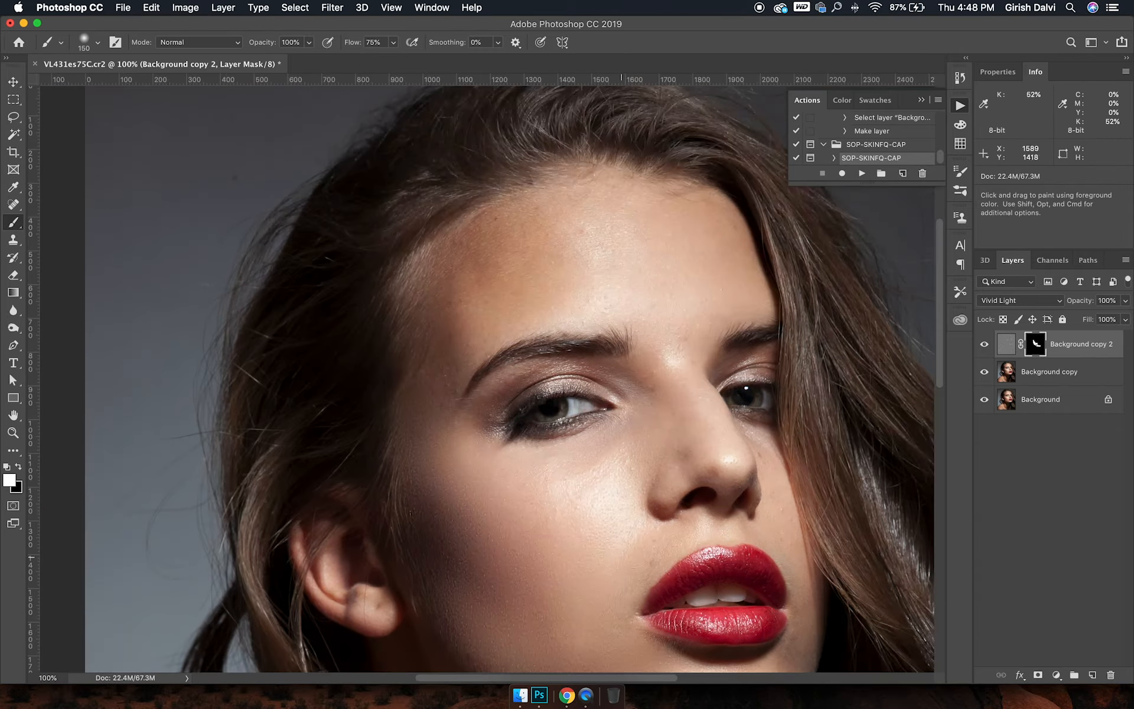
scroll(663, 397, "up", 3)
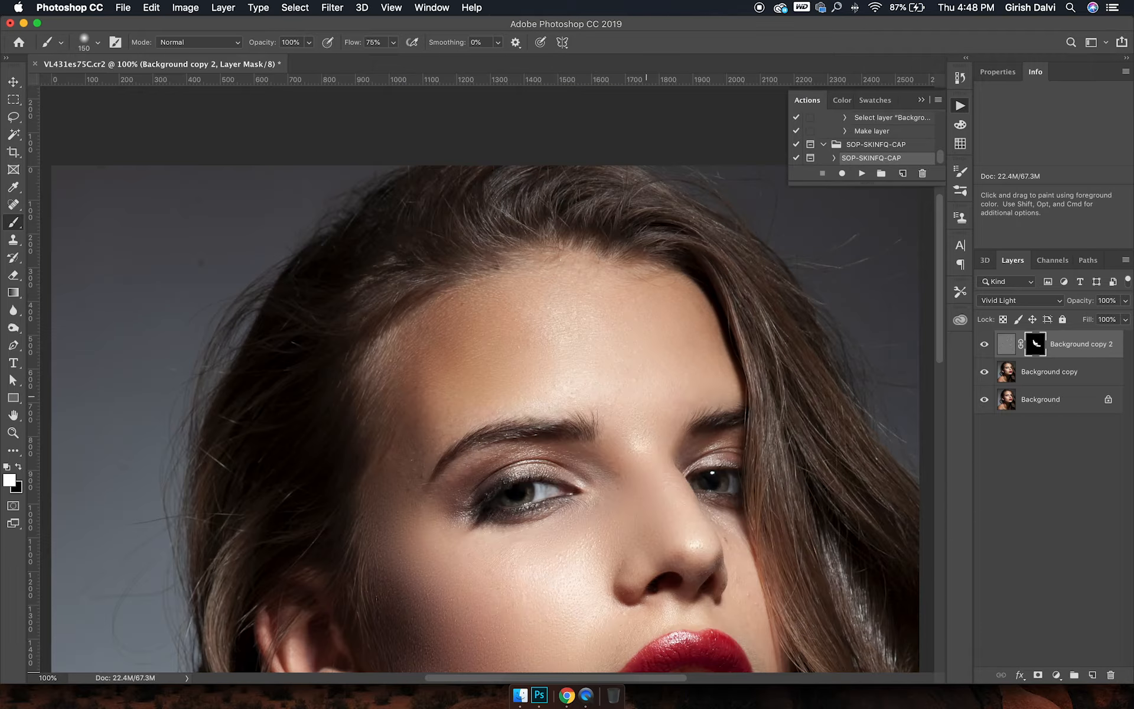
key("super+r")
scroll(470, 276, "down", 5)
key("super+r")
scroll(470, 277, "down", 1)
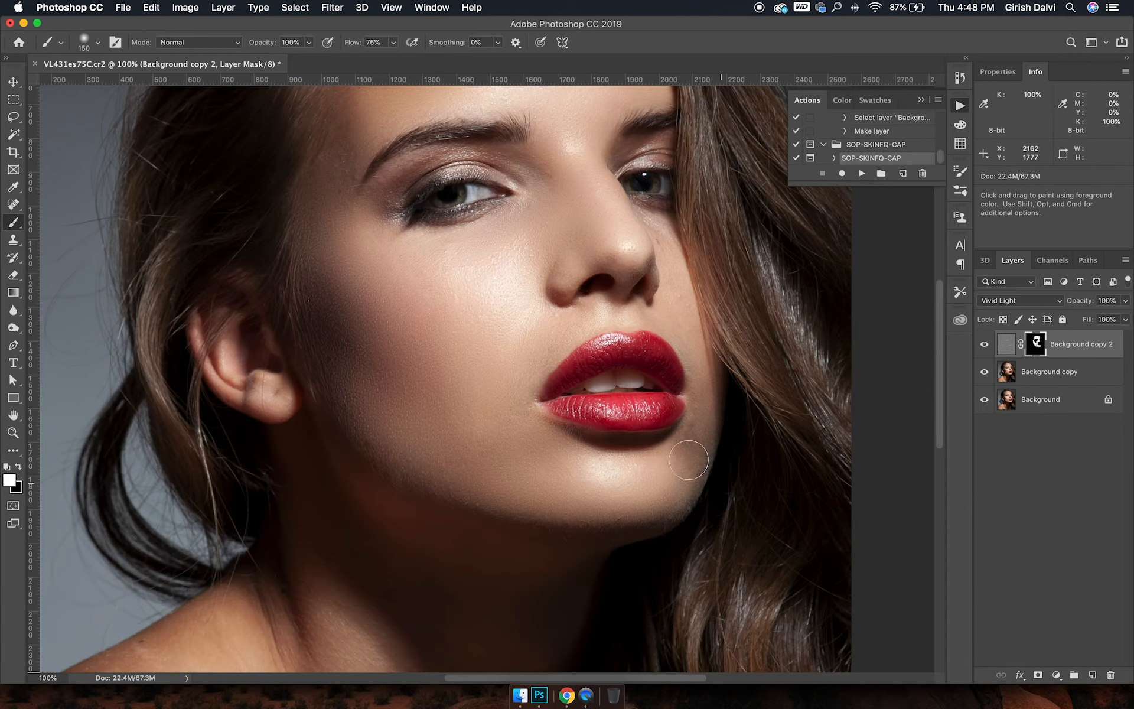
scroll(699, 463, "up", 4)
scroll(661, 516, "right", 1)
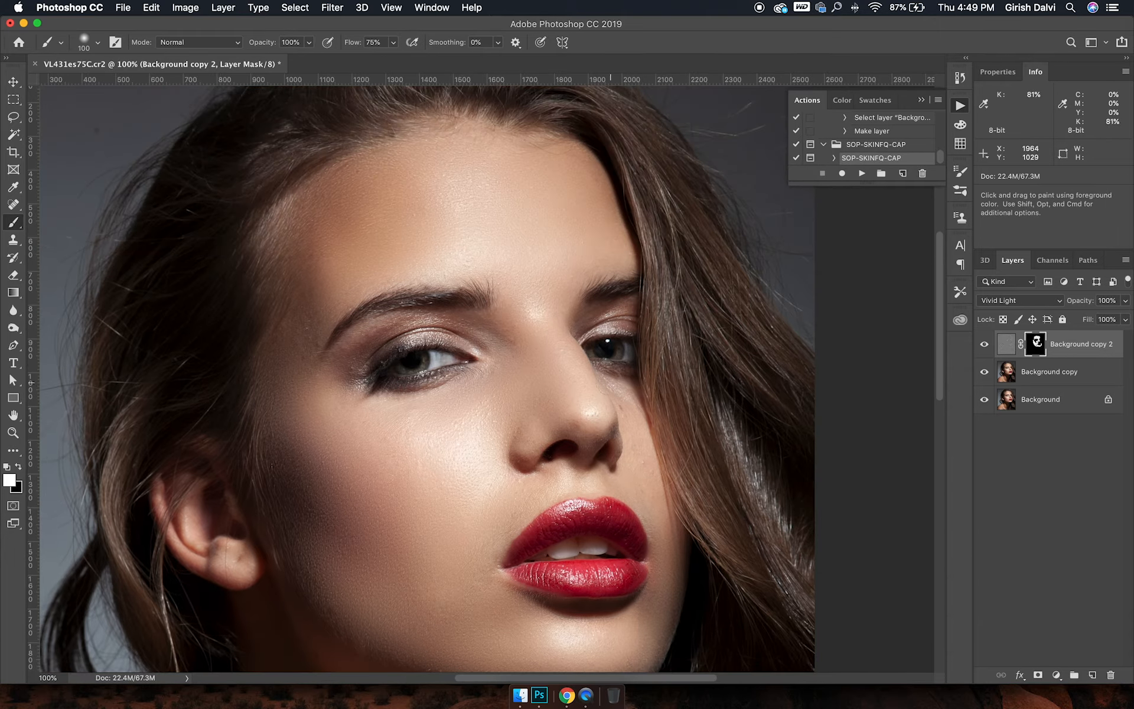
Paint the tighter facial skin areas around the eyes and nose into the mask with the brush reduced to about 90 px
key("bracketleft")
key("bracketleft")
key("bracketleft")
key("bracketleft")
key("bracketleft")
key("bracketleft")
key("bracketleft")
key("bracketleft")
key("bracketleft")
key("bracketright")
key("bracketright")
key("bracketright")
Enlarge the brush to 300 px and paint white on the mask over the neck and shoulder
scroll(621, 308, "down", 10)
key("super+r")
scroll(484, 431, "left", 1)
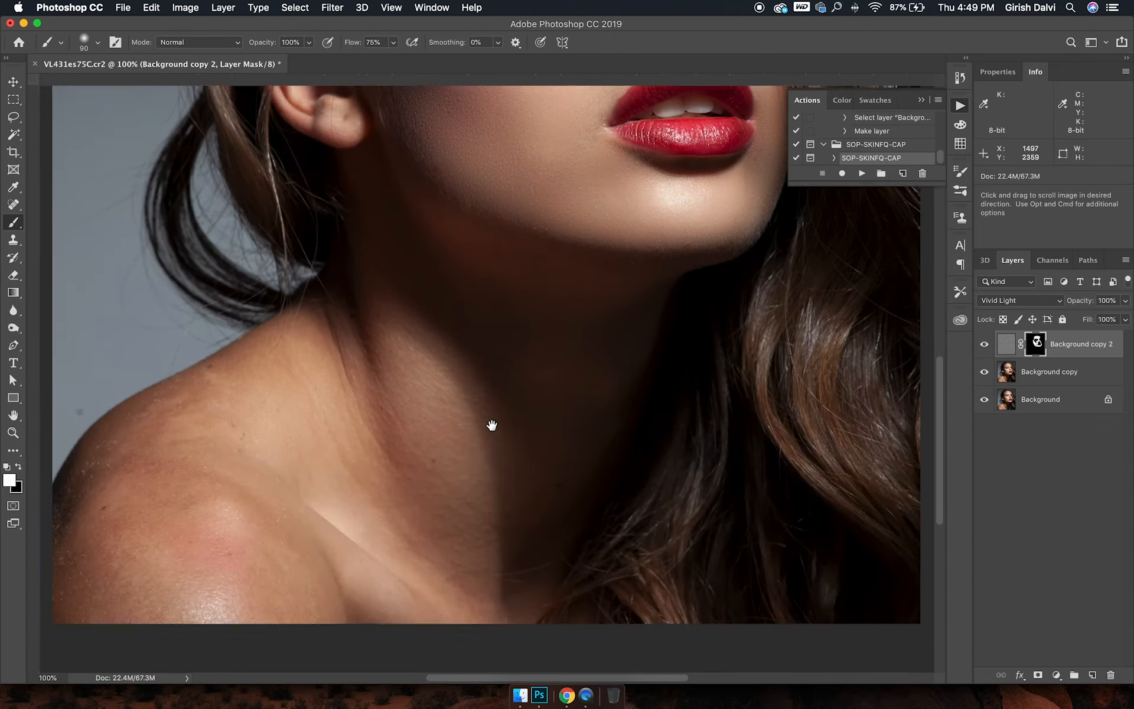
key("super+r")
key("bracketright")
key("bracketright")
key("bracketright")
key("bracketright")
key("bracketright")
key("bracketright")
key("bracketright")
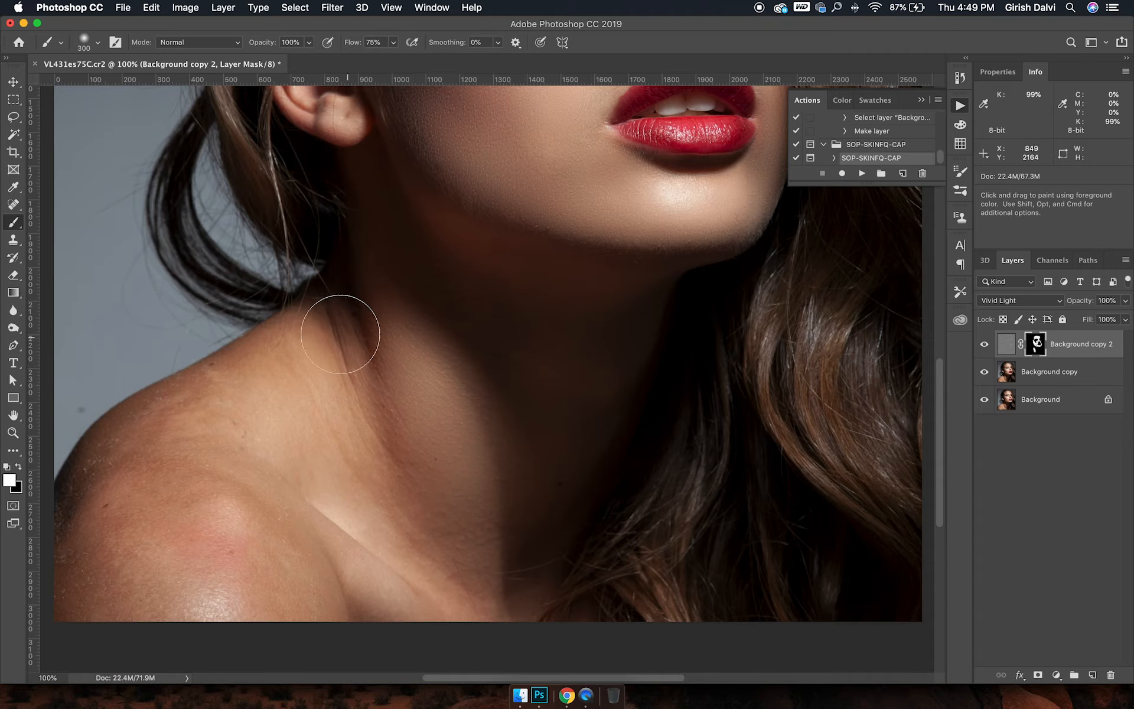
mouse_move(340, 334)
left_mouse_down()
mouse_move(211, 395)
mouse_move(243, 378)
left_mouse_up()
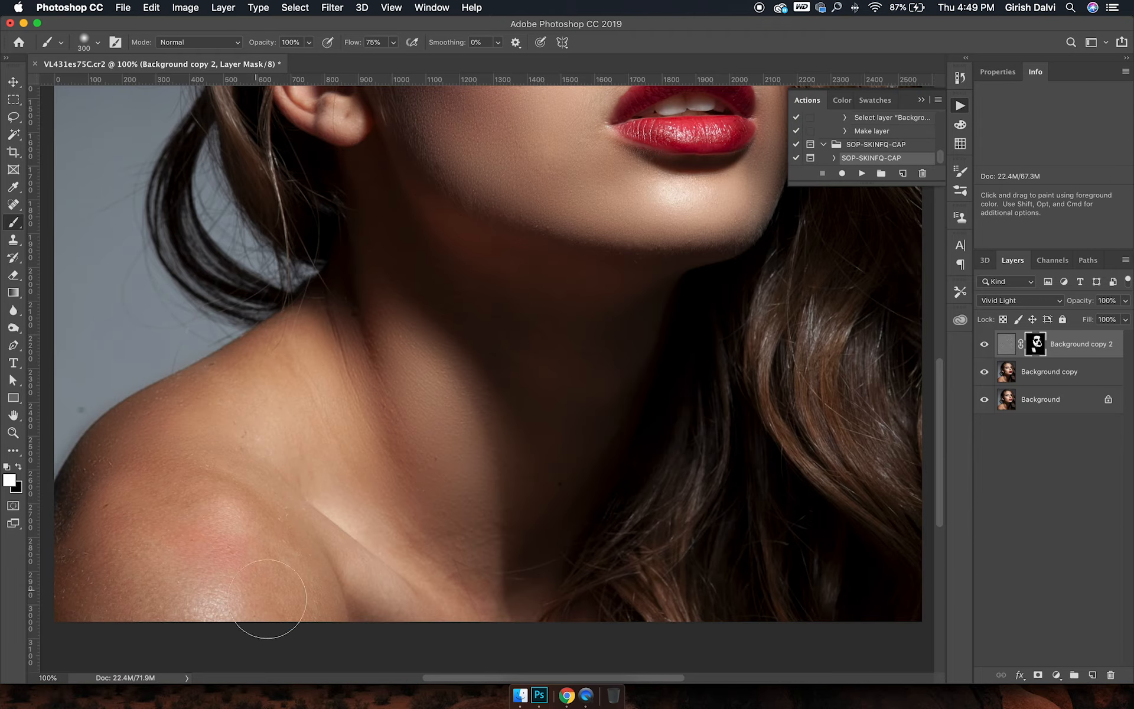
Return to the face and touch up the remaining small skin areas on the mask with a 60 px brush
key("super+r")
mouse_move(656, 314)
left_mouse_down()
mouse_move(469, 587)
mouse_move(443, 664)
left_mouse_up()
key("super+r")
key("bracketleft")
key("bracketleft")
key("bracketleft")
key("bracketleft")
key("bracketleft")
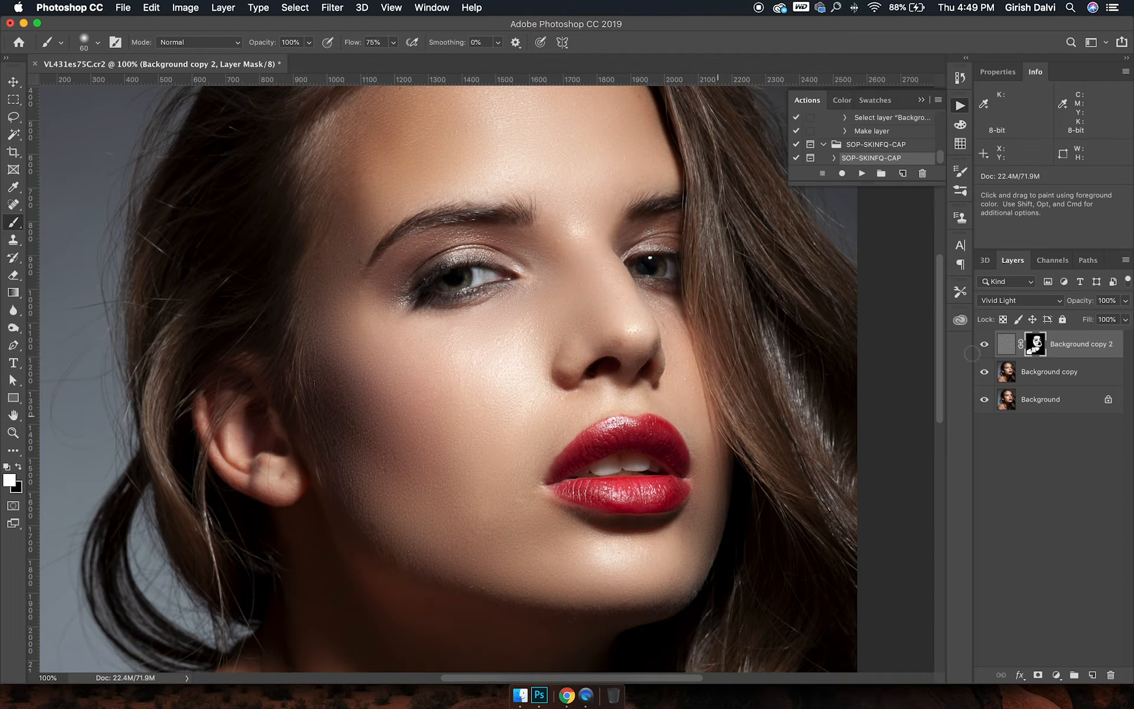
Compare the portrait with and without Background copy 2, leaving the layer visible
left_click(985, 345)
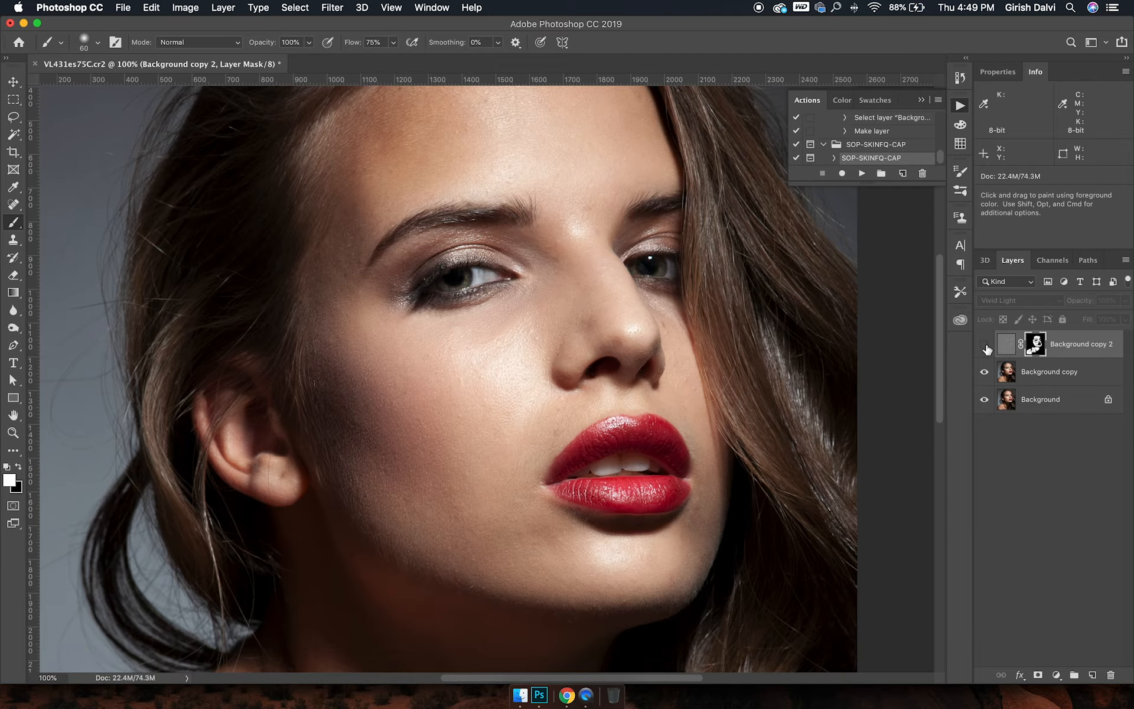
key("super+minus")
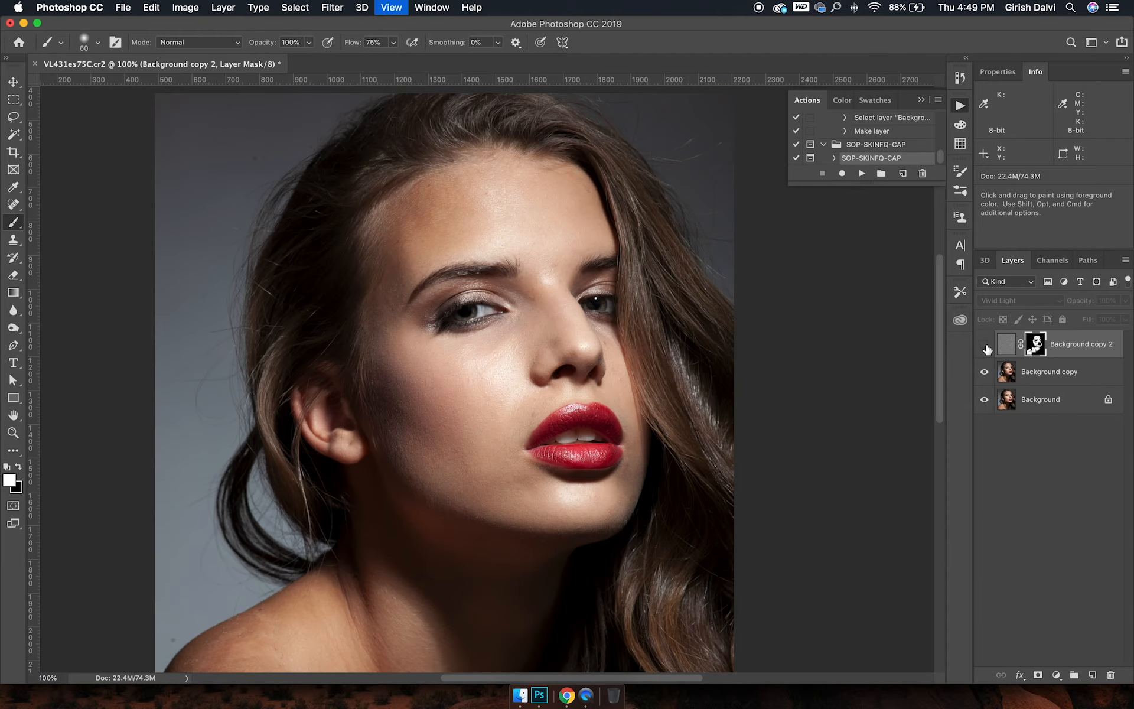
left_click(985, 346)
left_click(985, 346)
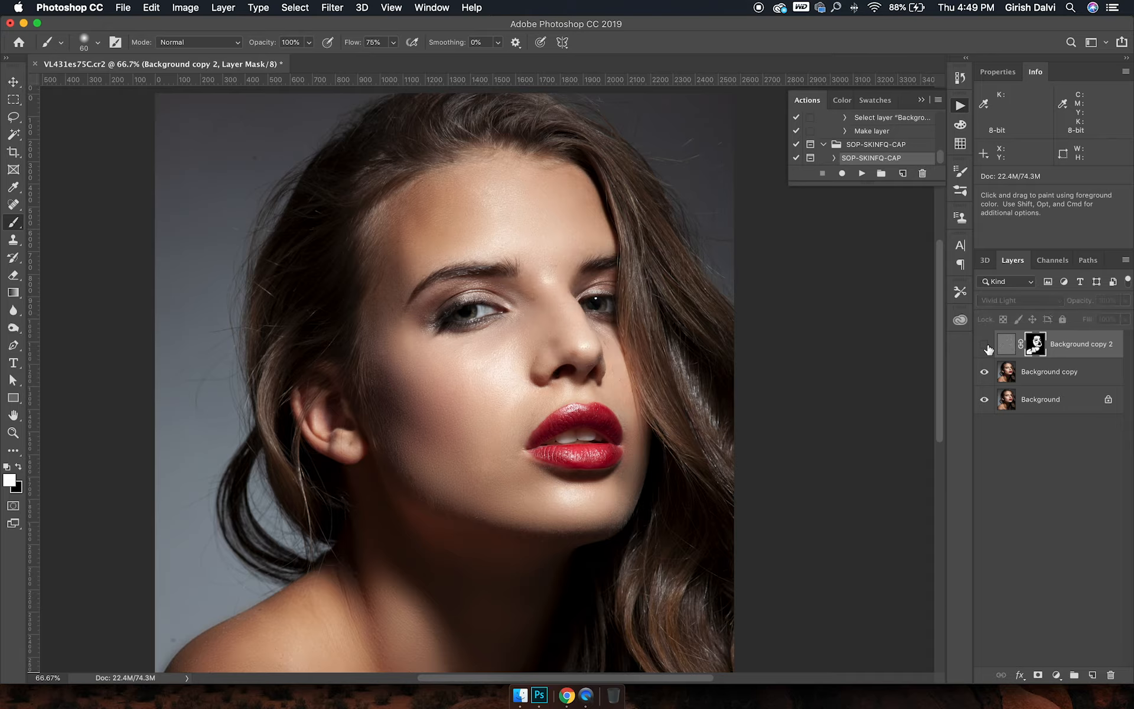
left_click(985, 346)
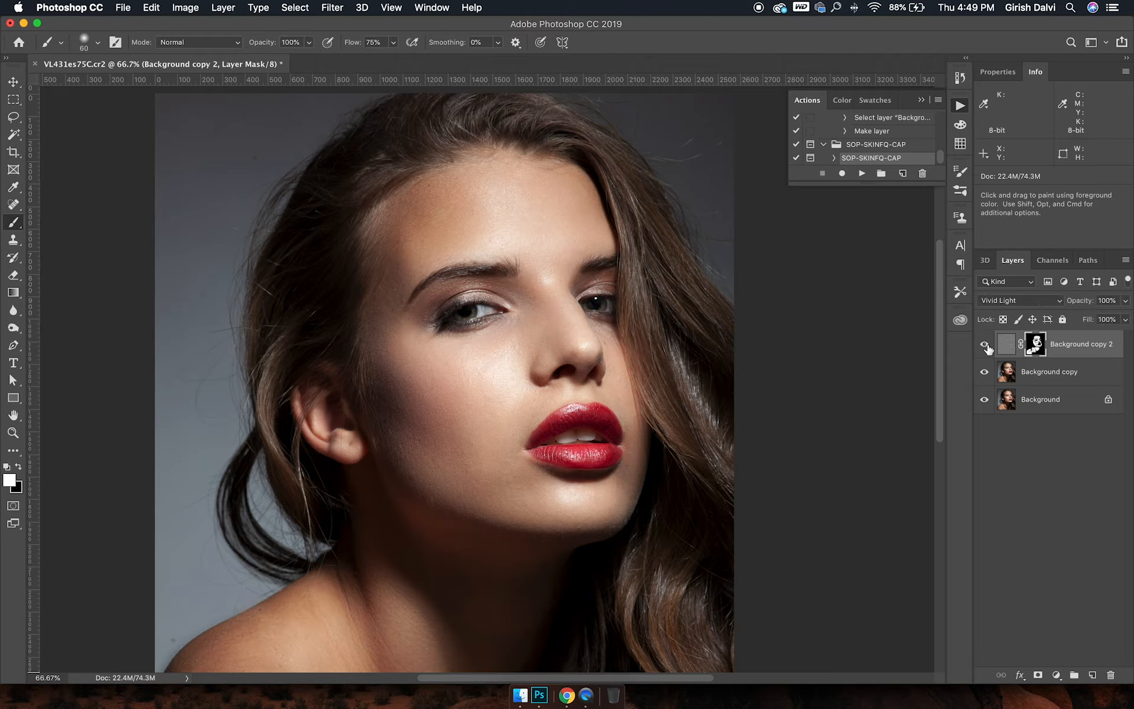
key("super+minus")
left_click(986, 346)
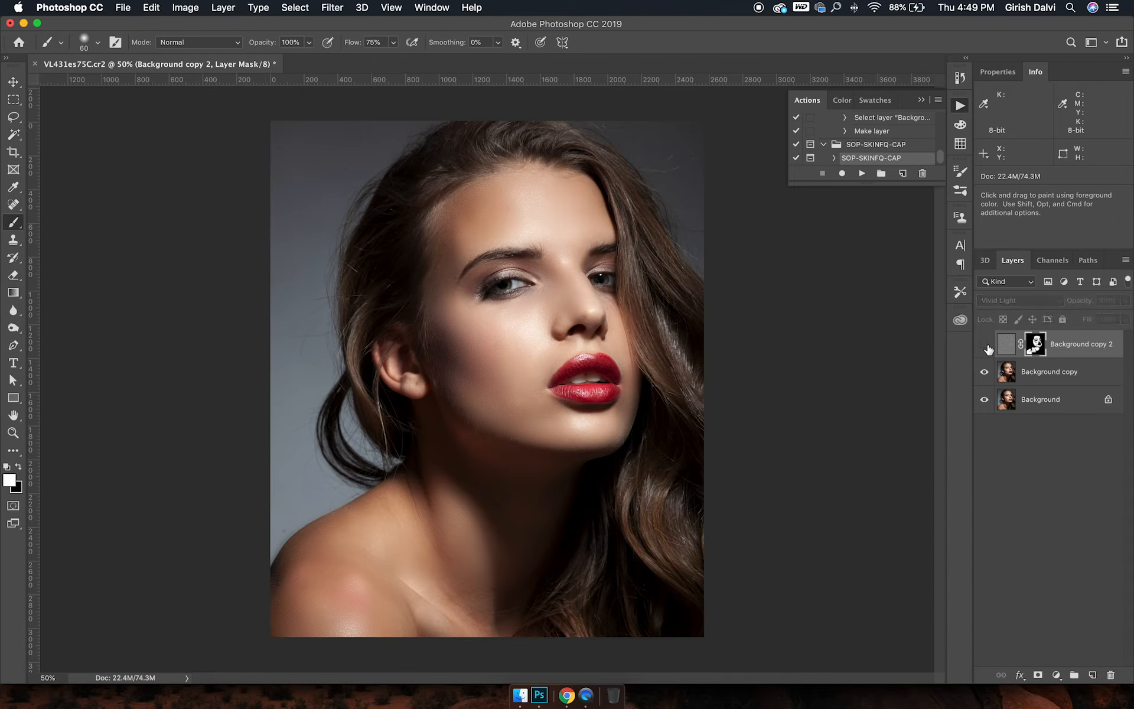
left_click(986, 346)
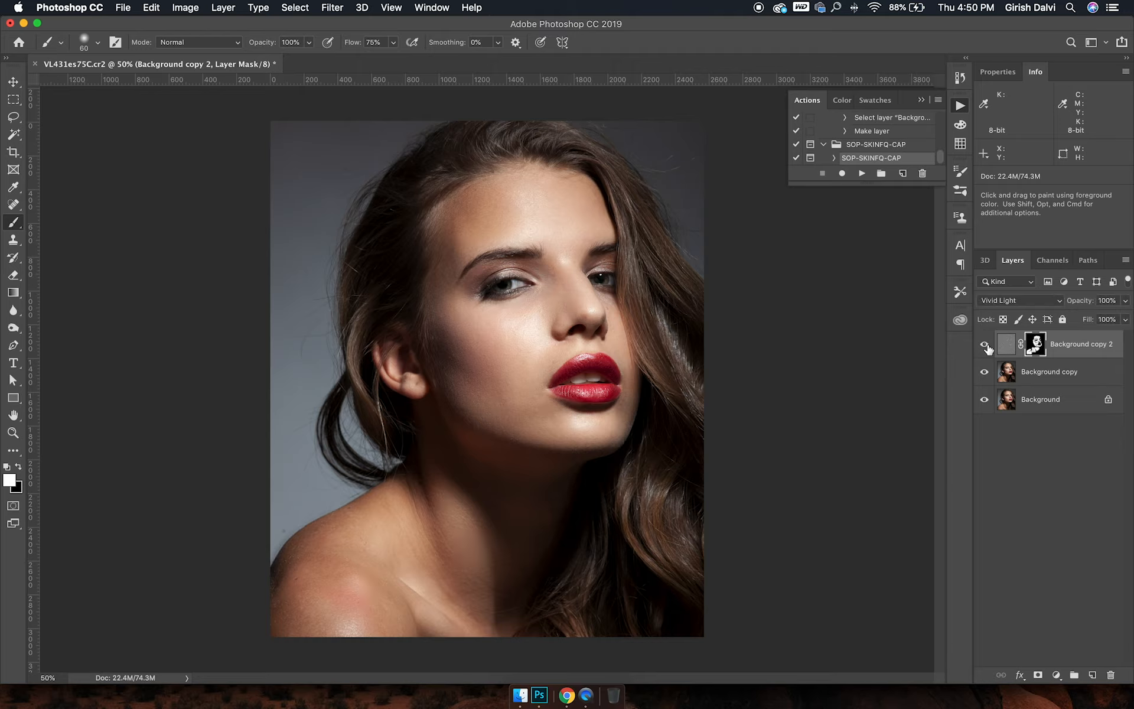
left_click(985, 345)
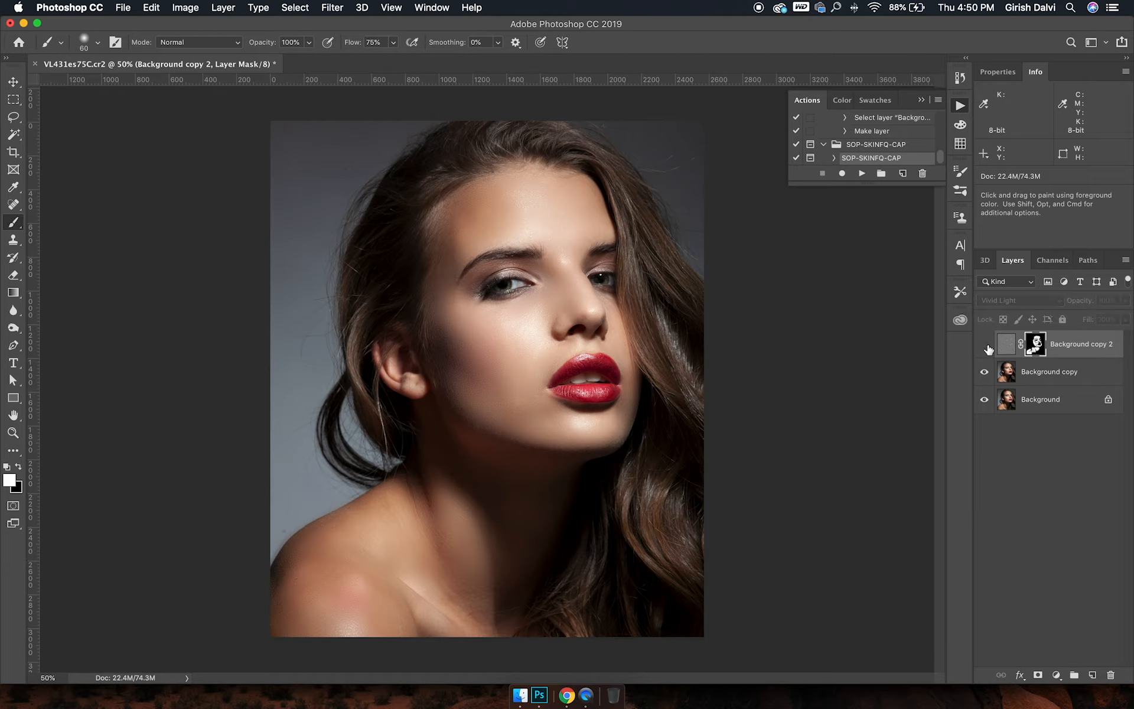
left_click(986, 345)
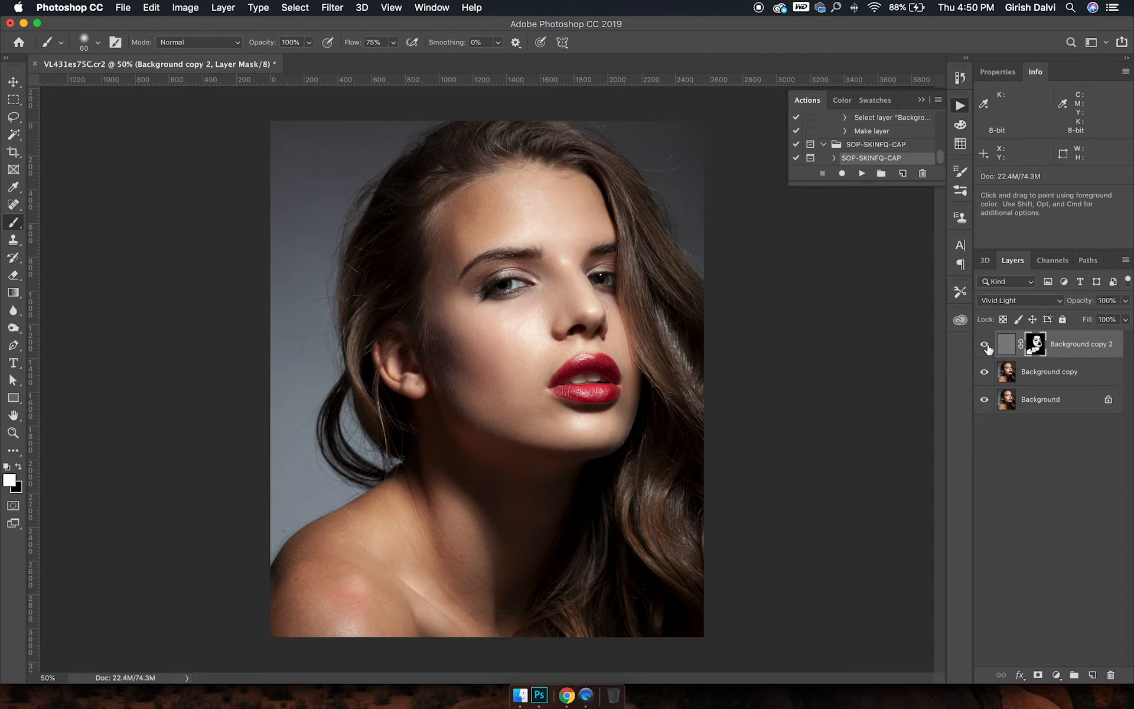
left_click(984, 346)
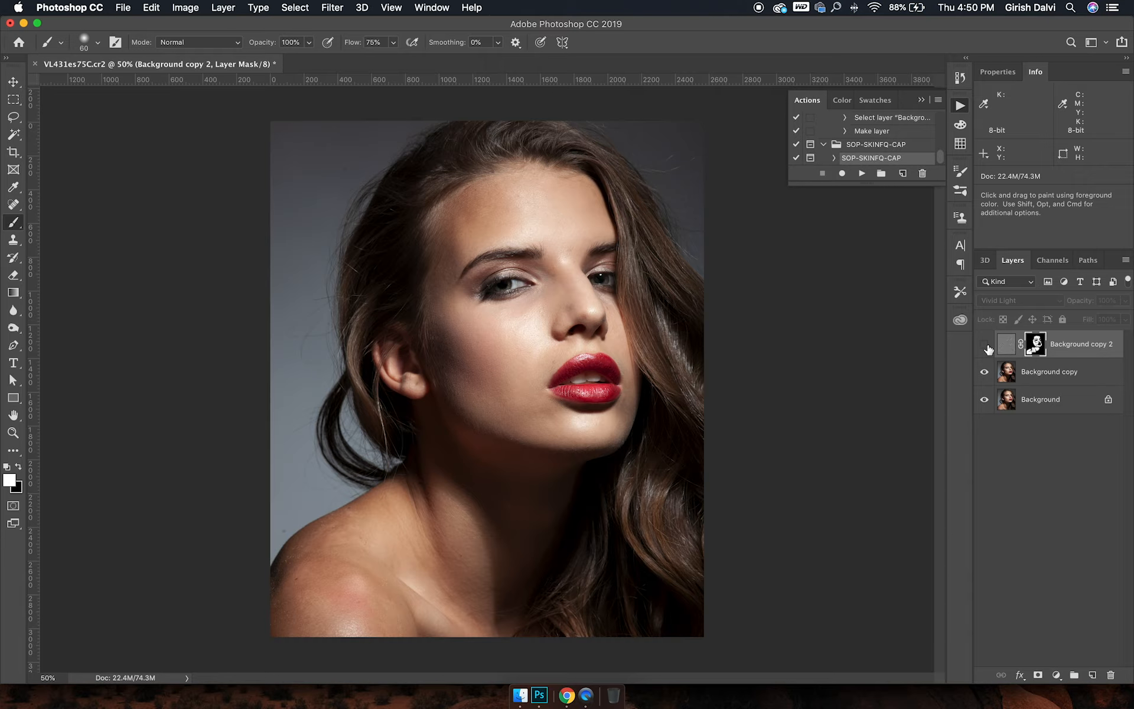
left_click(985, 346)
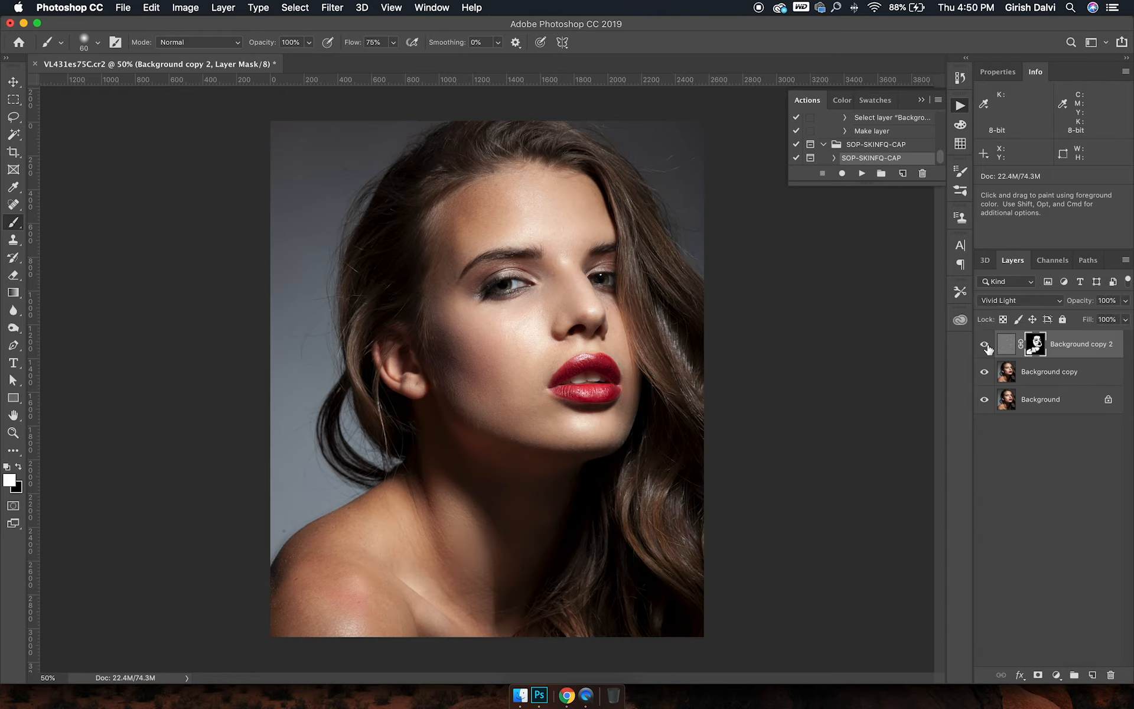
Check the cheek texture at 200% and the fitted portrait with Background copy 2 hidden and shown, leaving it visible
key("super+equal")
key("super+equal")
key("super+equal")
left_click(985, 345)
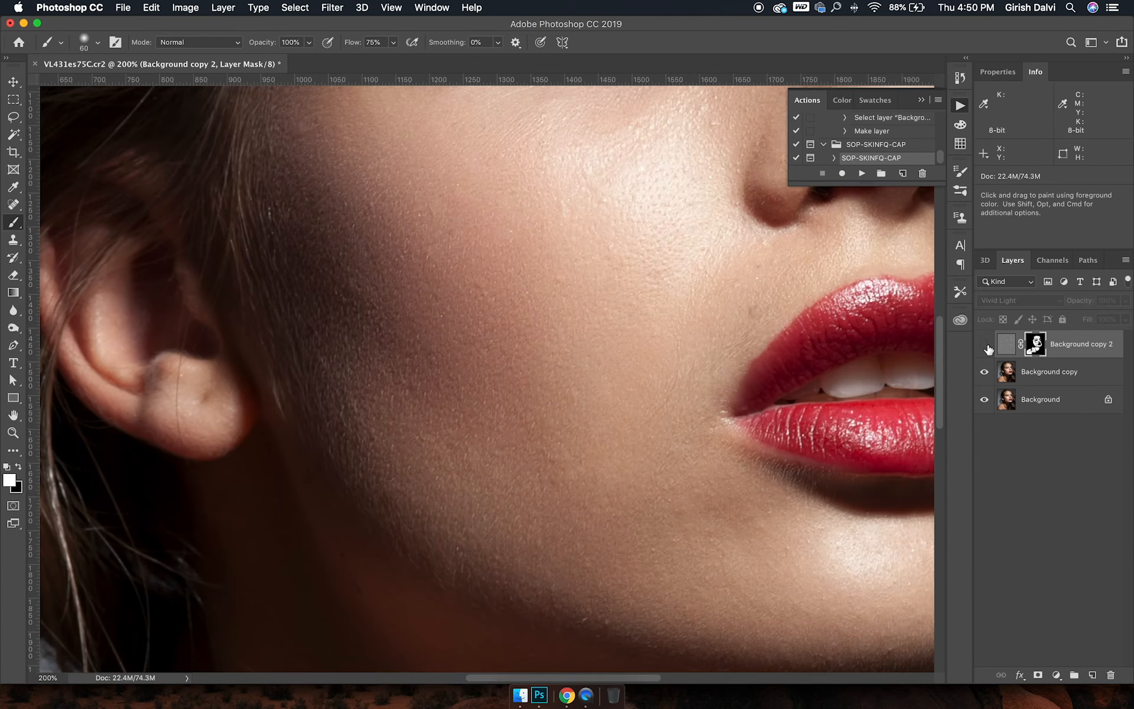
left_click(986, 347)
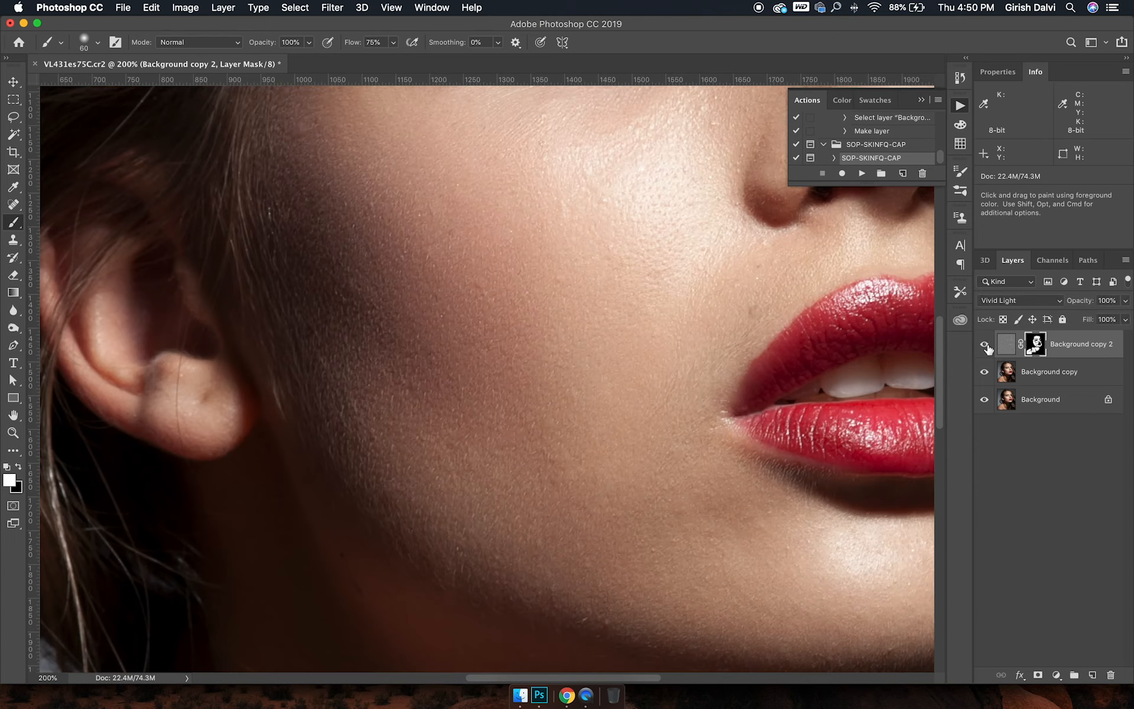
key("super+0")
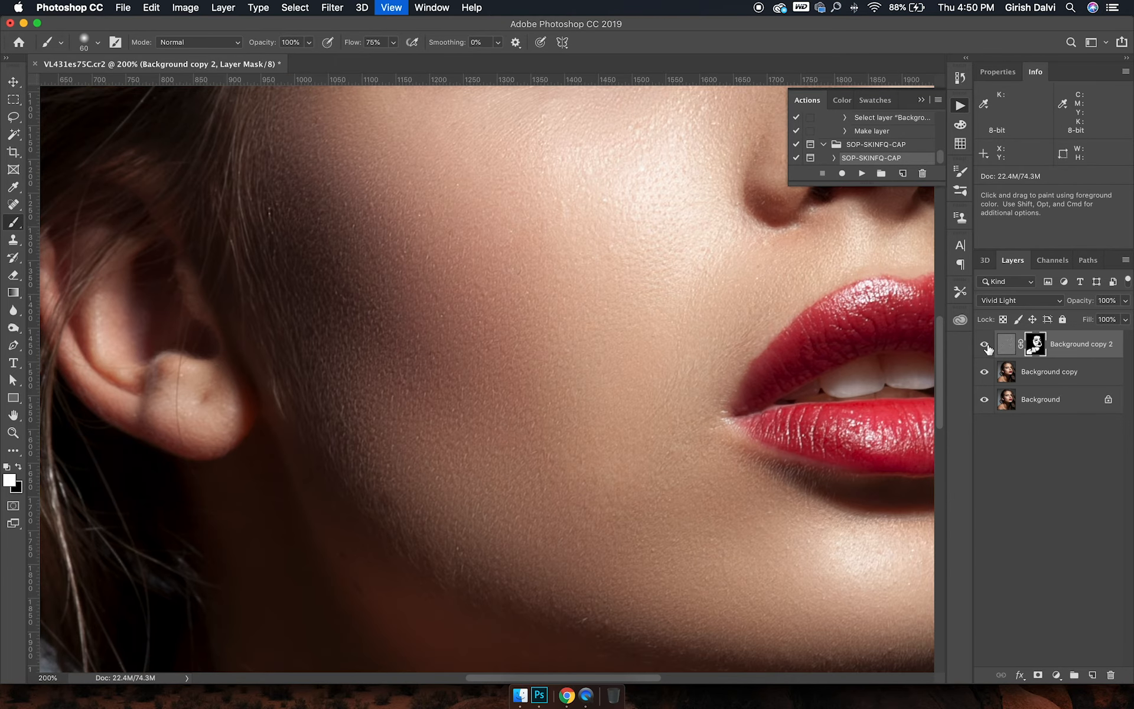
left_click(985, 345)
left_click(987, 347)
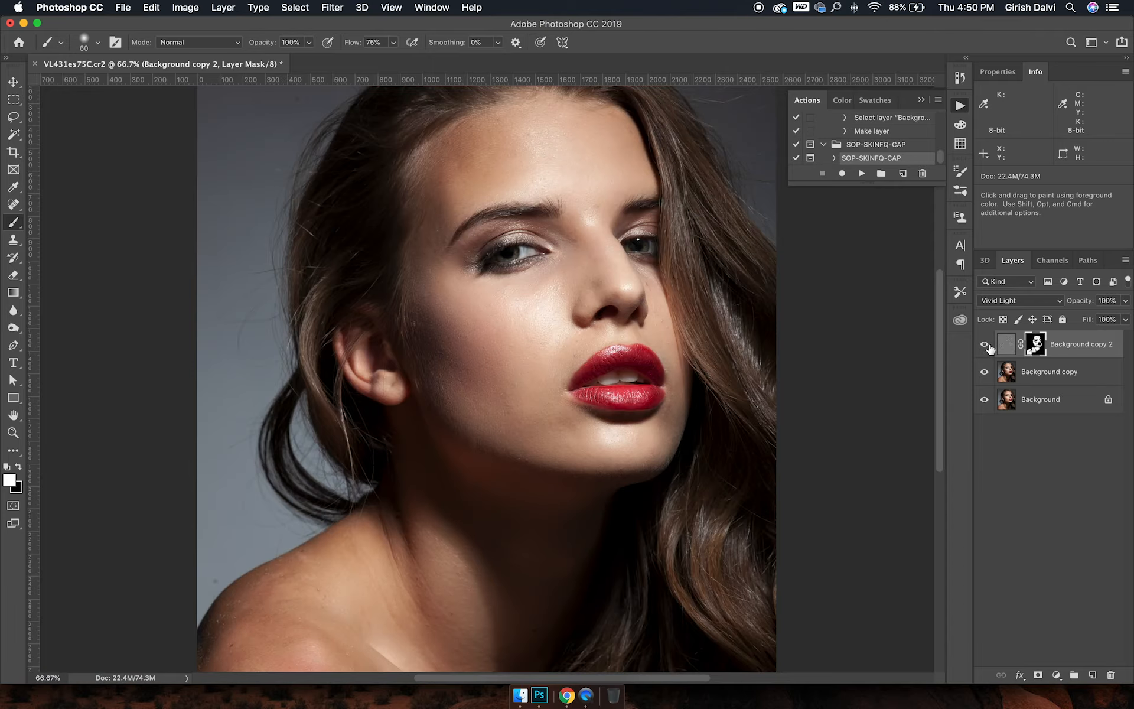
key("super+0")
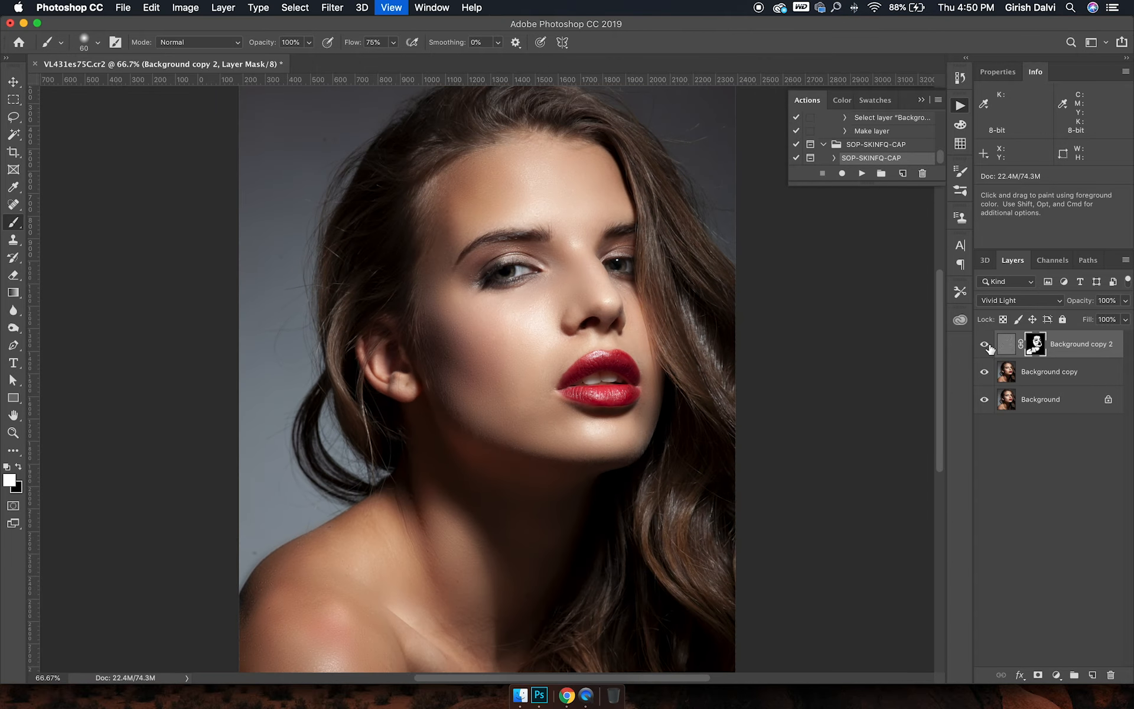
key("v")
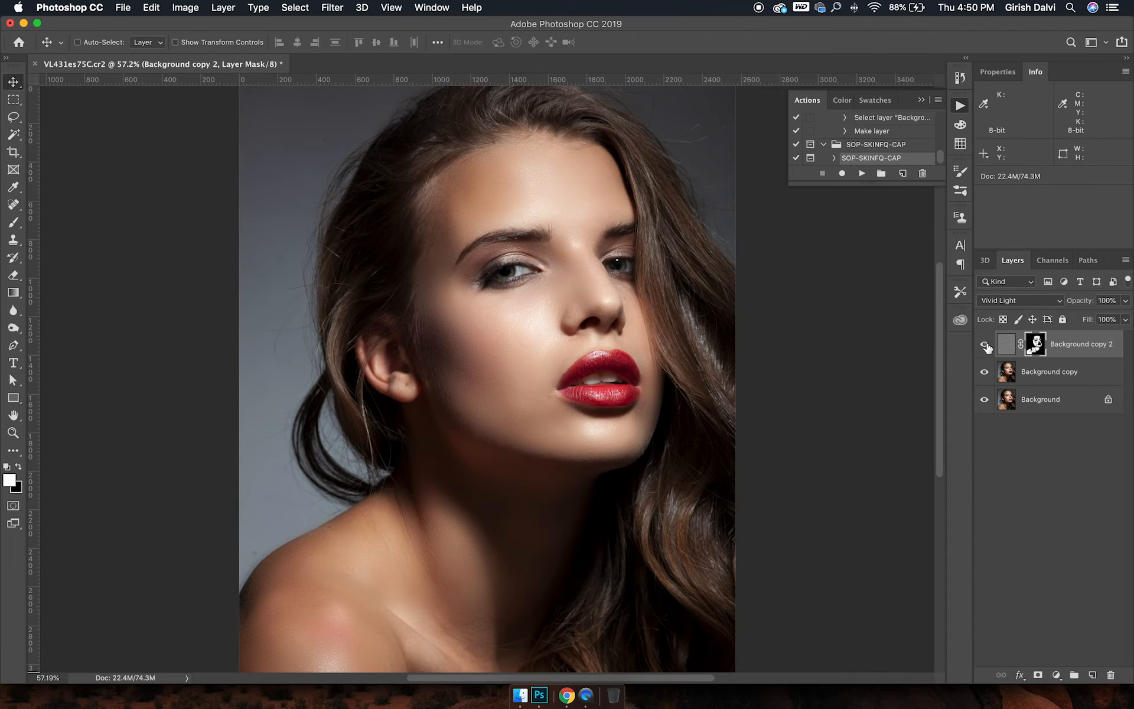
left_click(986, 348)
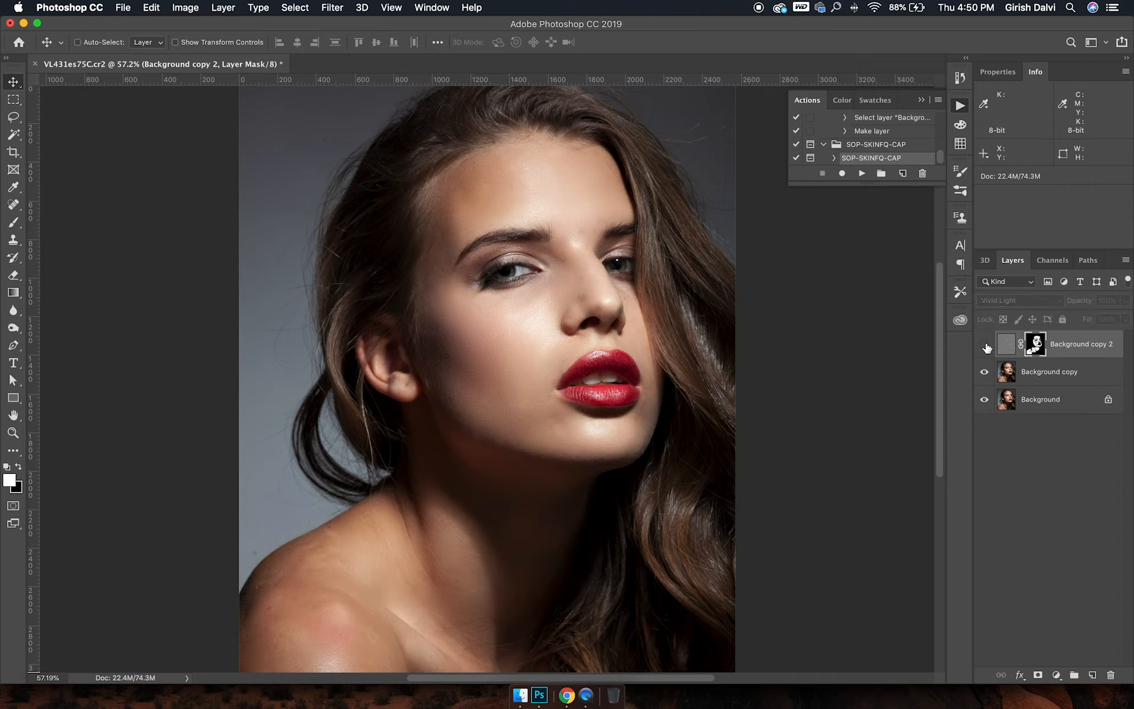
left_click(986, 347)
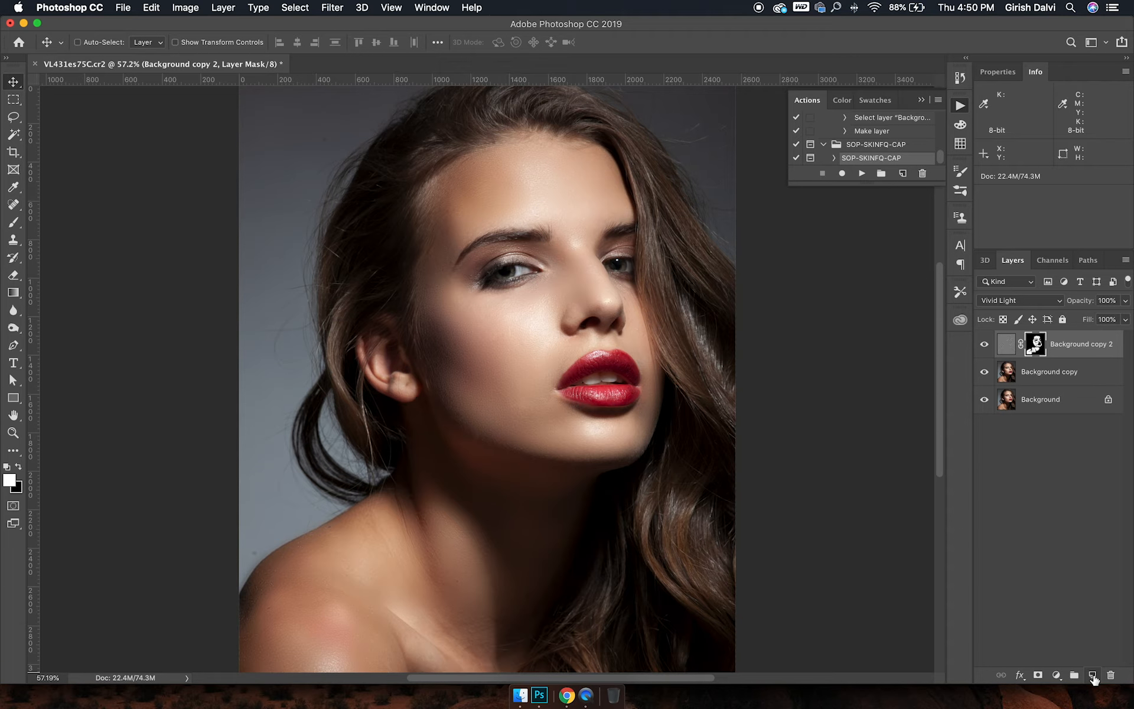
Add a Selective Color adjustment layer and set Reds to Cyan -42, Magenta -35, Yellow +29 and Black +14
left_click(1058, 676)
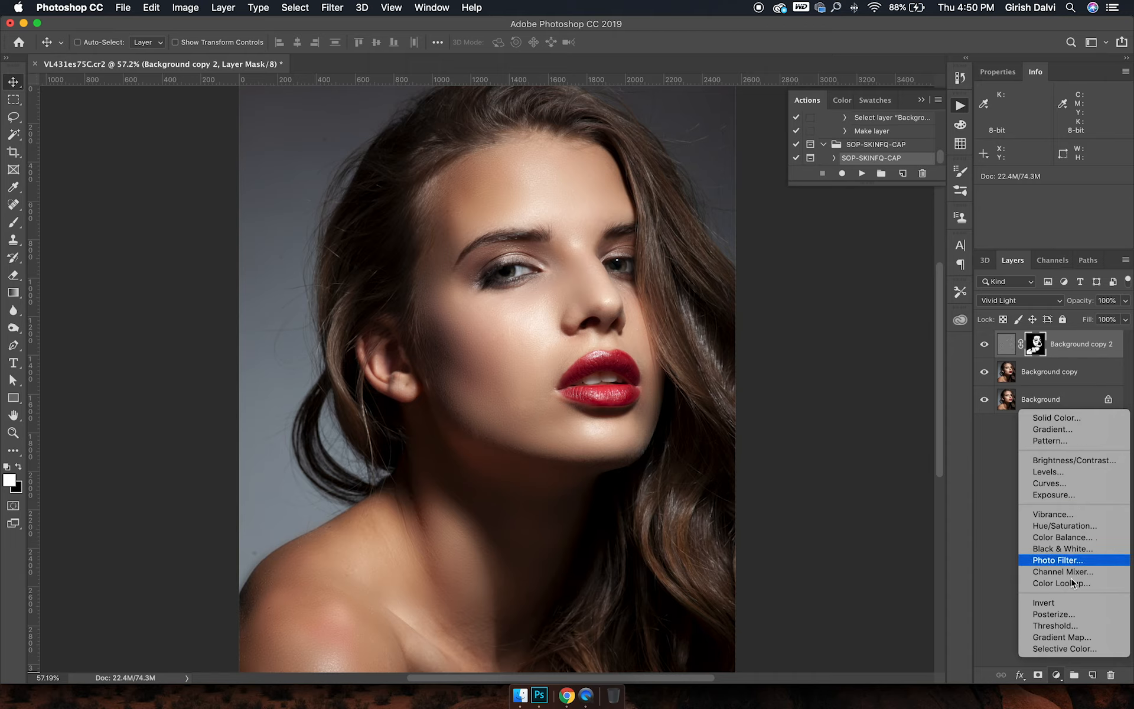
left_click(1072, 650)
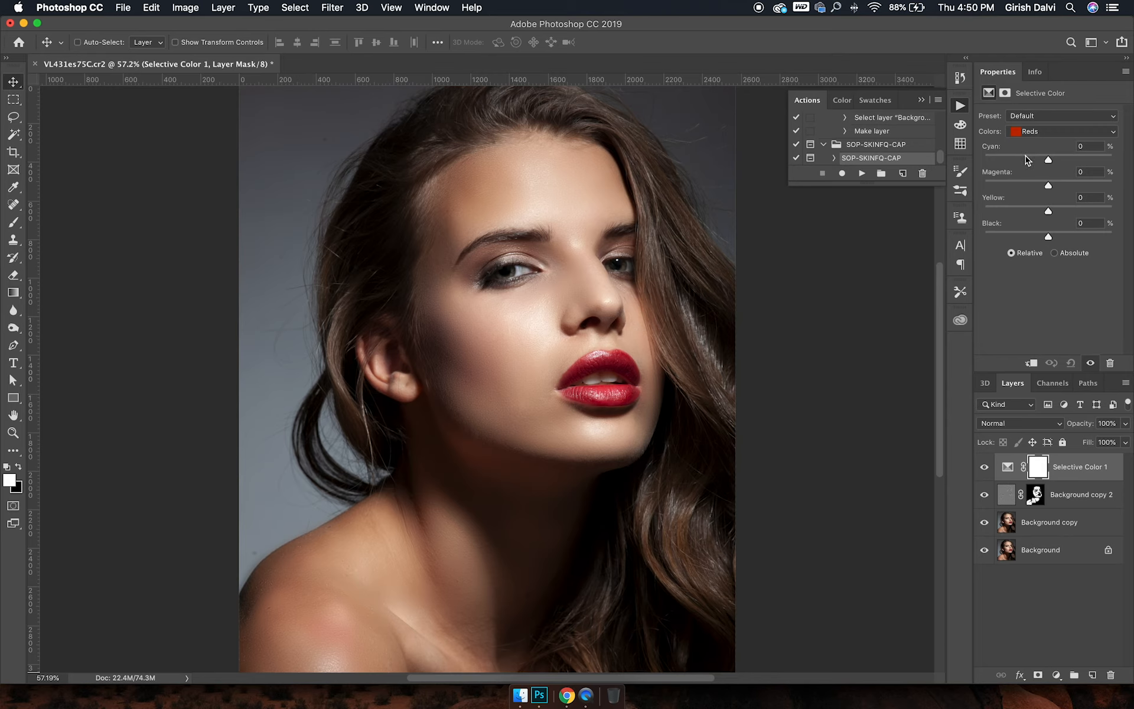
left_click_drag(1030, 159, 1057, 240)
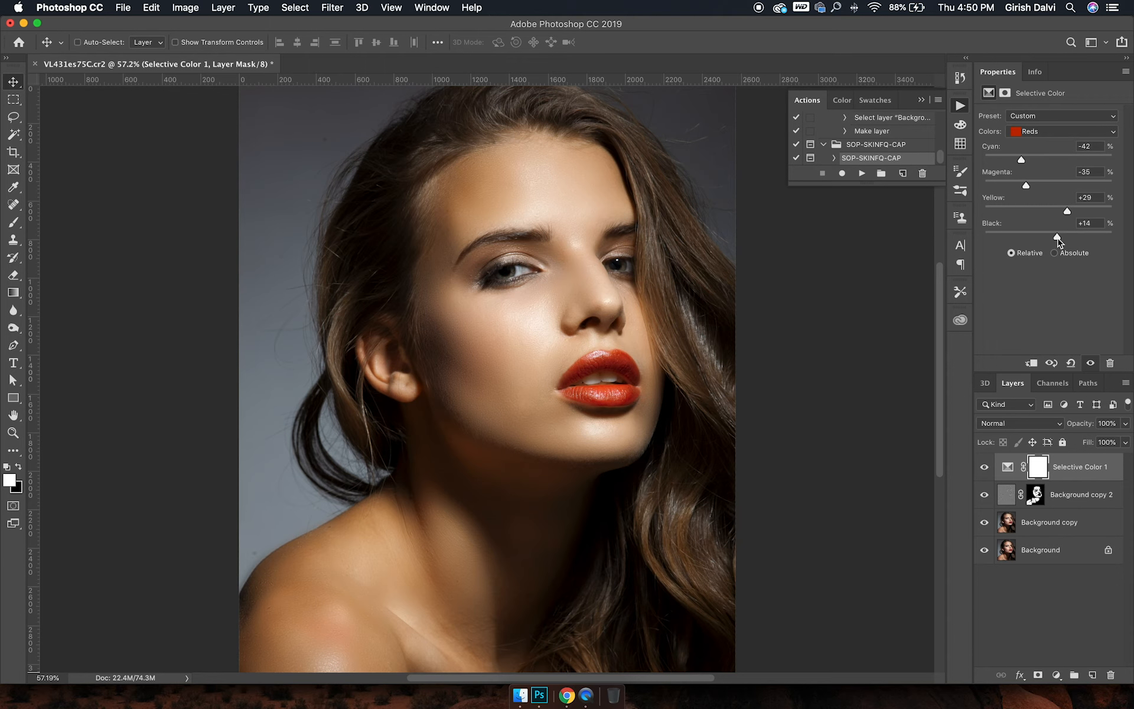
Set the Yellows of the Selective Color adjustment to Cyan +22, Magenta +15, Yellow -18 and Black +18
left_click(1043, 131)
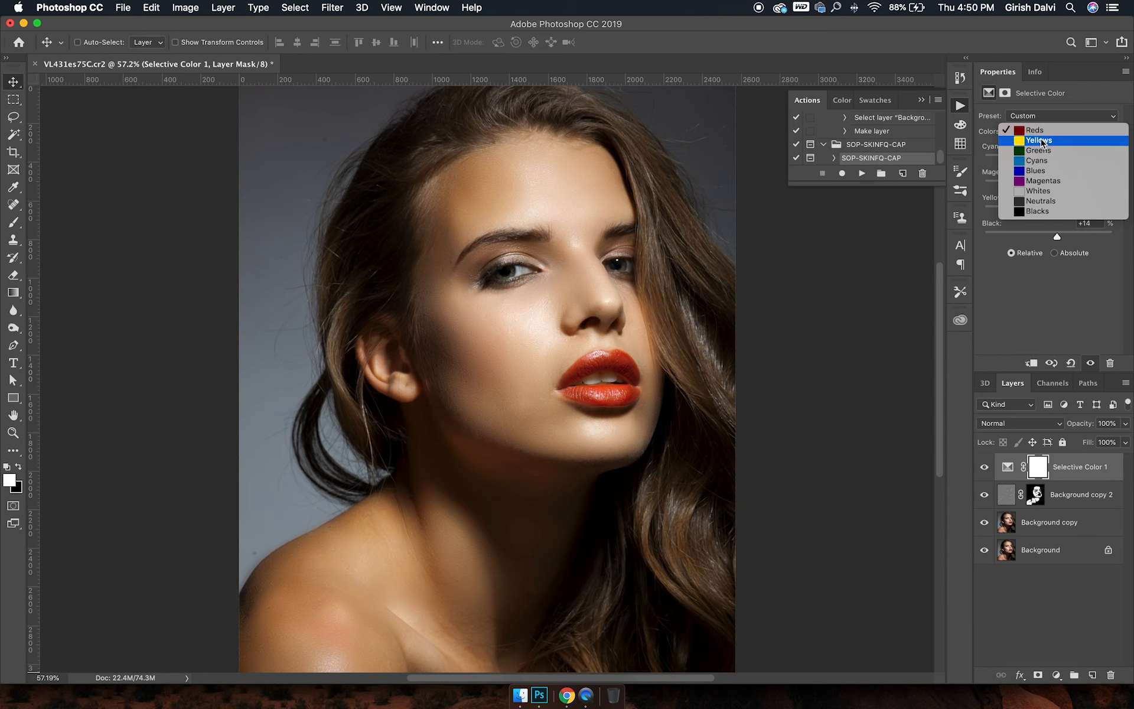
left_click(1041, 140)
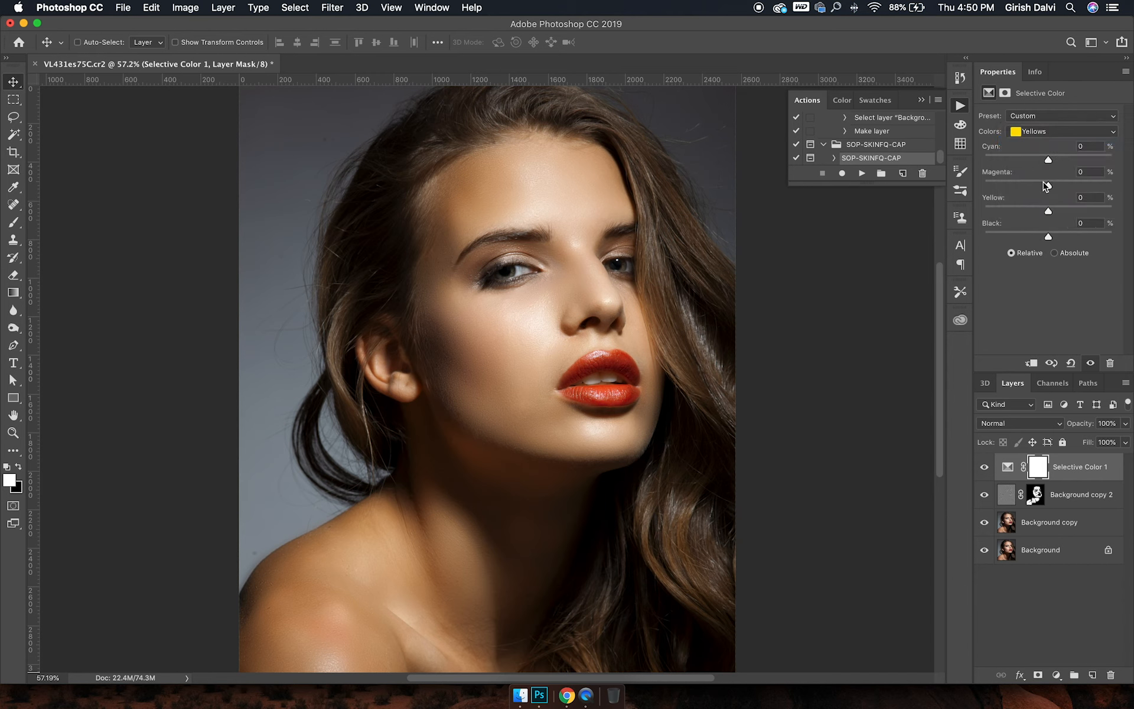
mouse_move(1046, 186)
left_mouse_down()
mouse_move(1031, 189)
mouse_move(1059, 190)
left_mouse_up()
left_click_drag(1049, 211, 1038, 212)
left_click_drag(1048, 159, 1063, 160)
left_click_drag(1049, 237, 1061, 241)
Compare the whole retouched portrait with the original Background layer alone, leaving all layers visible
key("super")
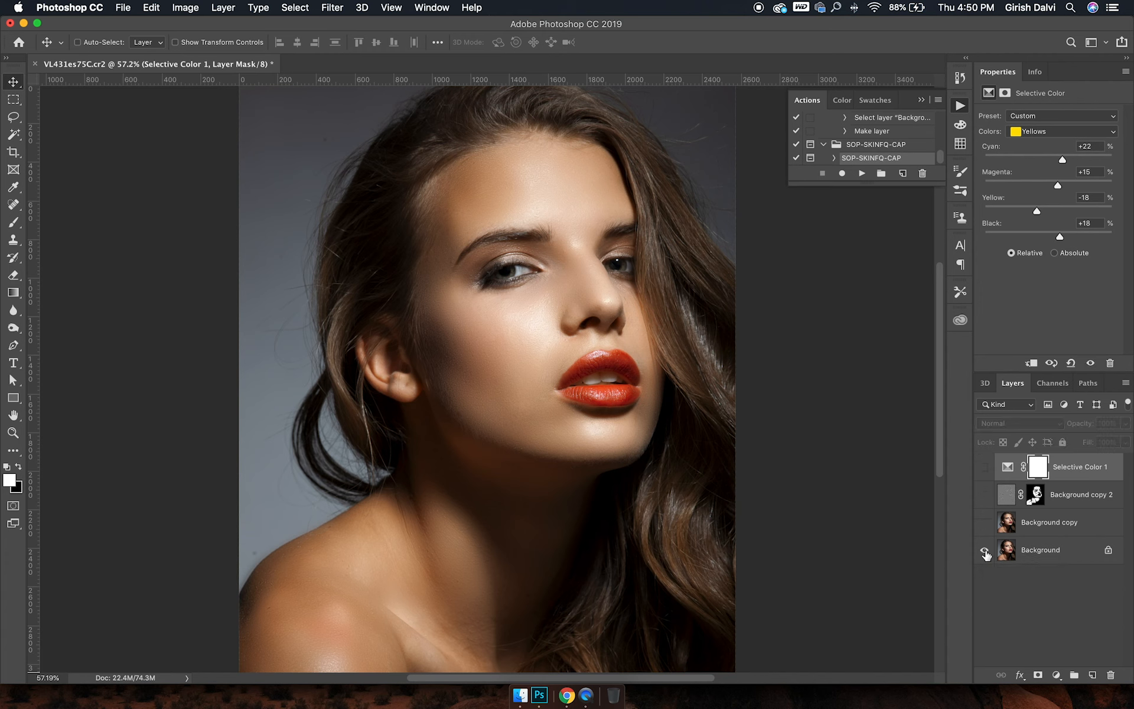
left_click(985, 552, "alt")
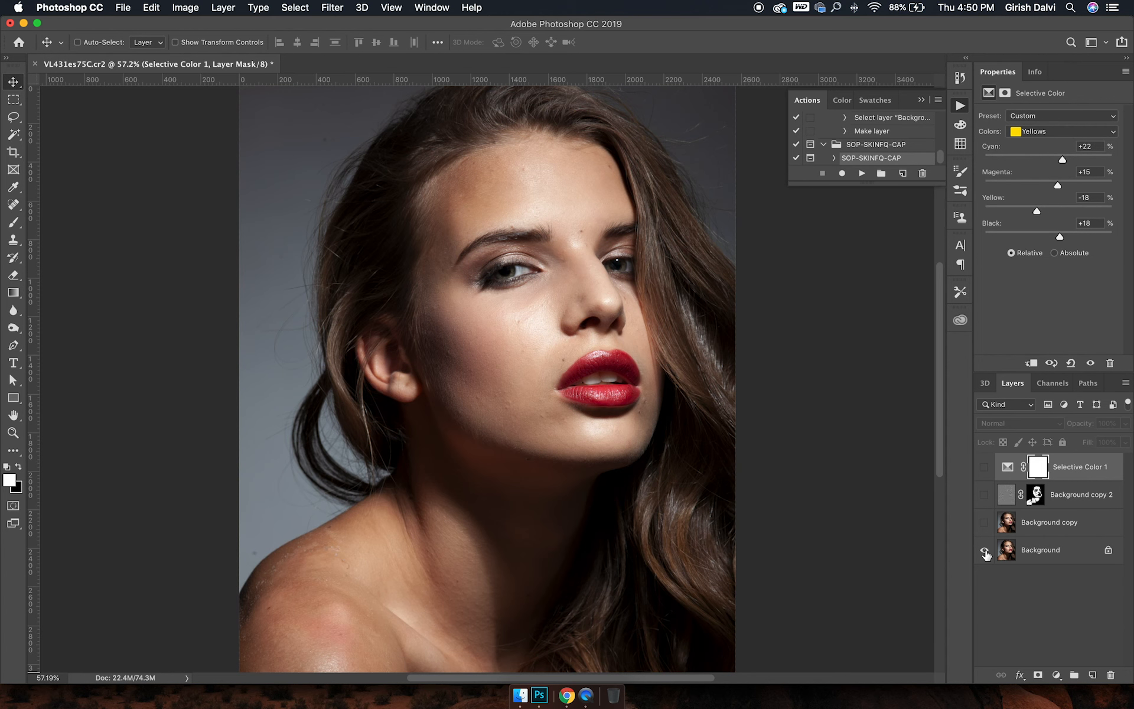
left_click(985, 551, "alt")
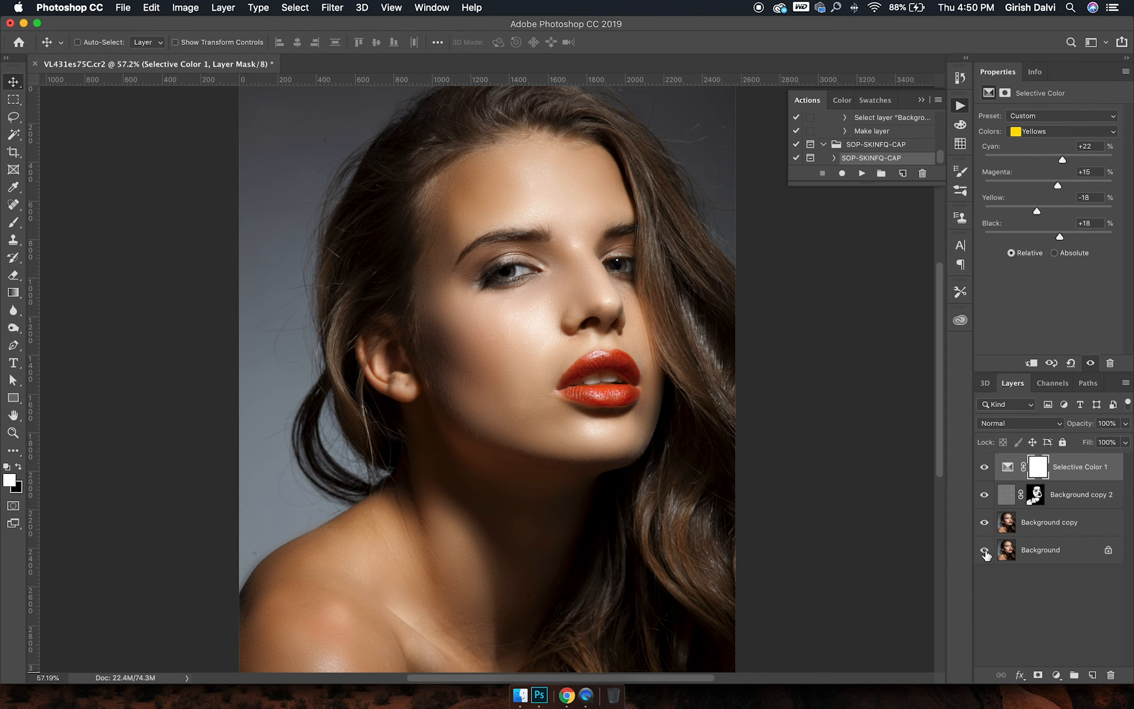
left_click(985, 551, "alt")
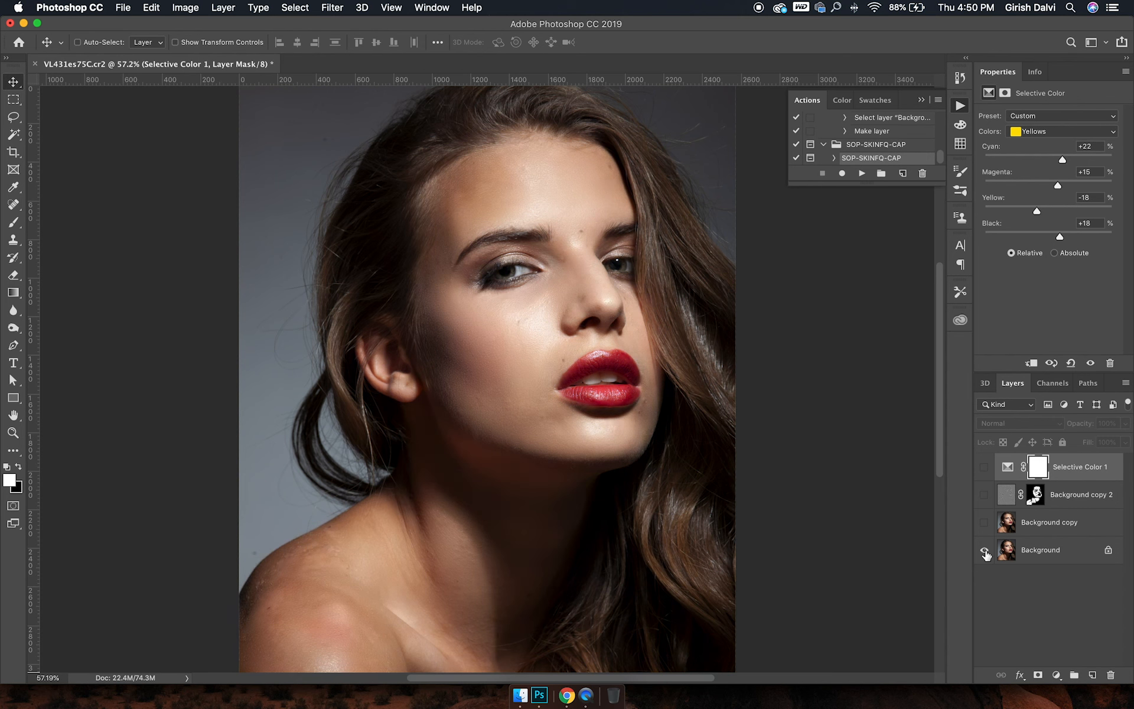
left_click(984, 551, "alt")
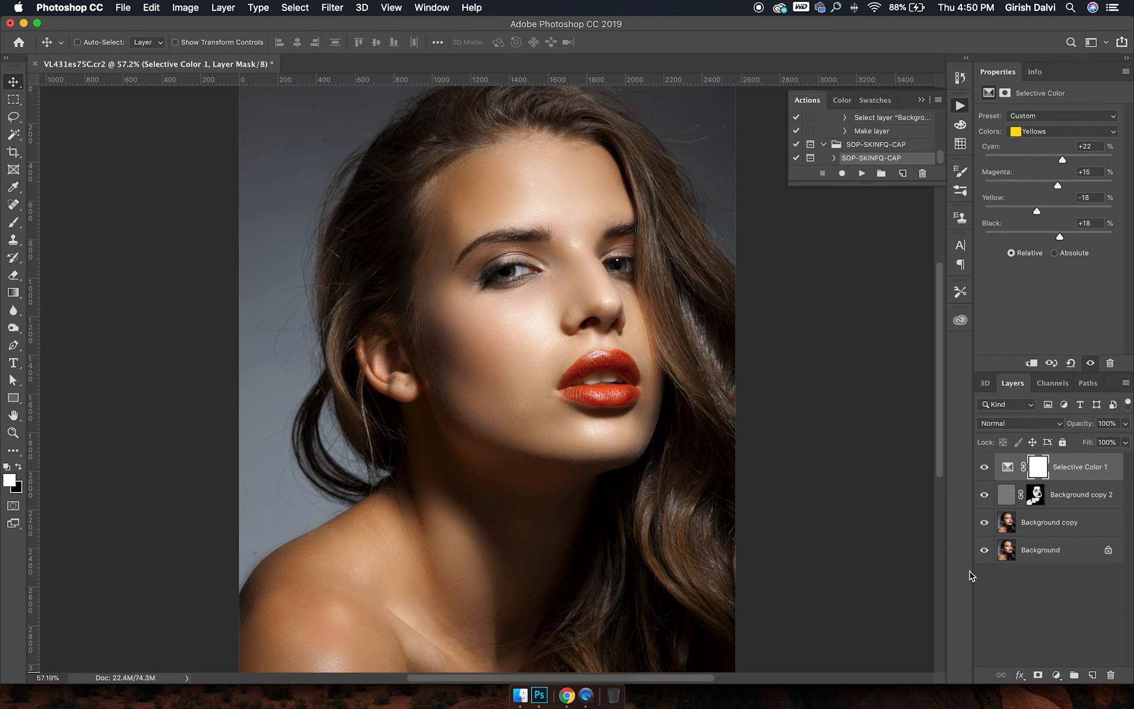
Examine the cheek texture at 200% and compare the face with the original Background at 100%, leaving all layers visible
key("super")
key("super+minus")
key("super+equal")
key("super+equal")
key("super+equal")
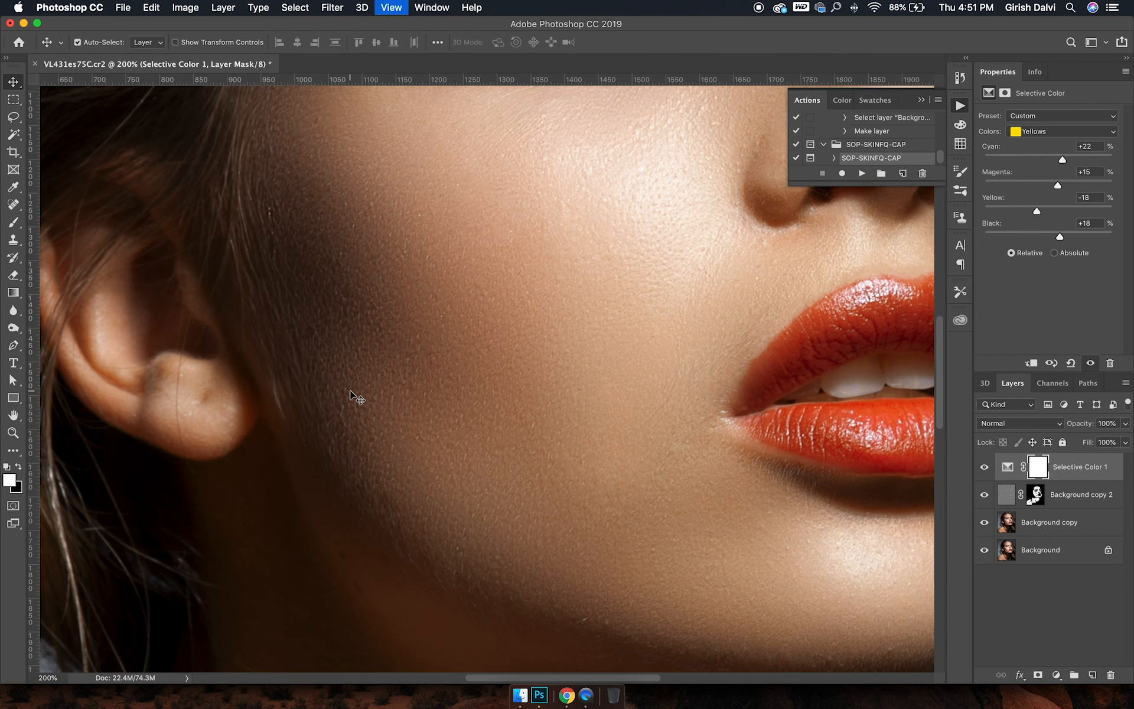
key("super+minus")
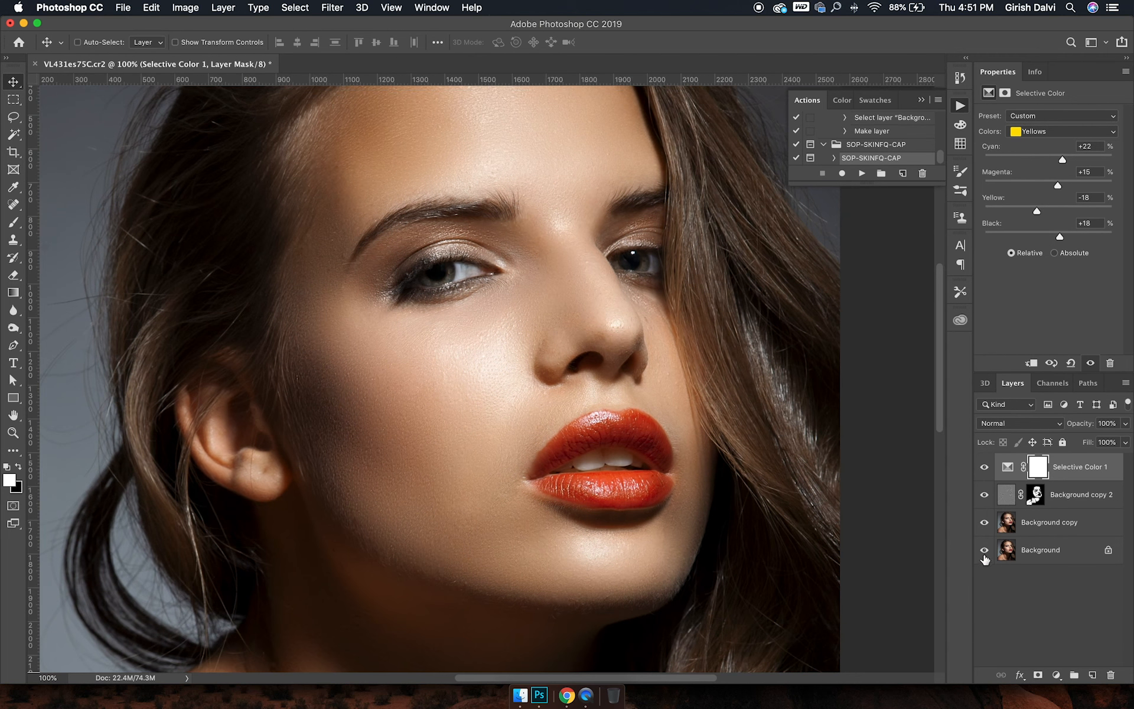
left_click(984, 553, "alt")
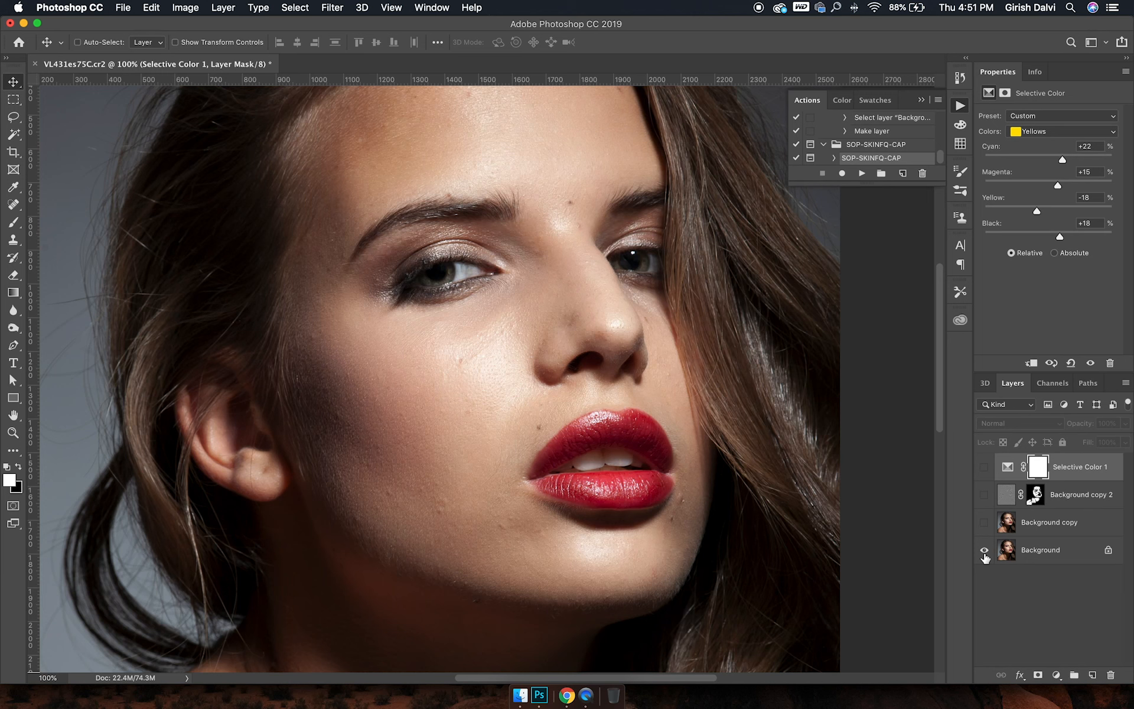
left_click(984, 552, "alt")
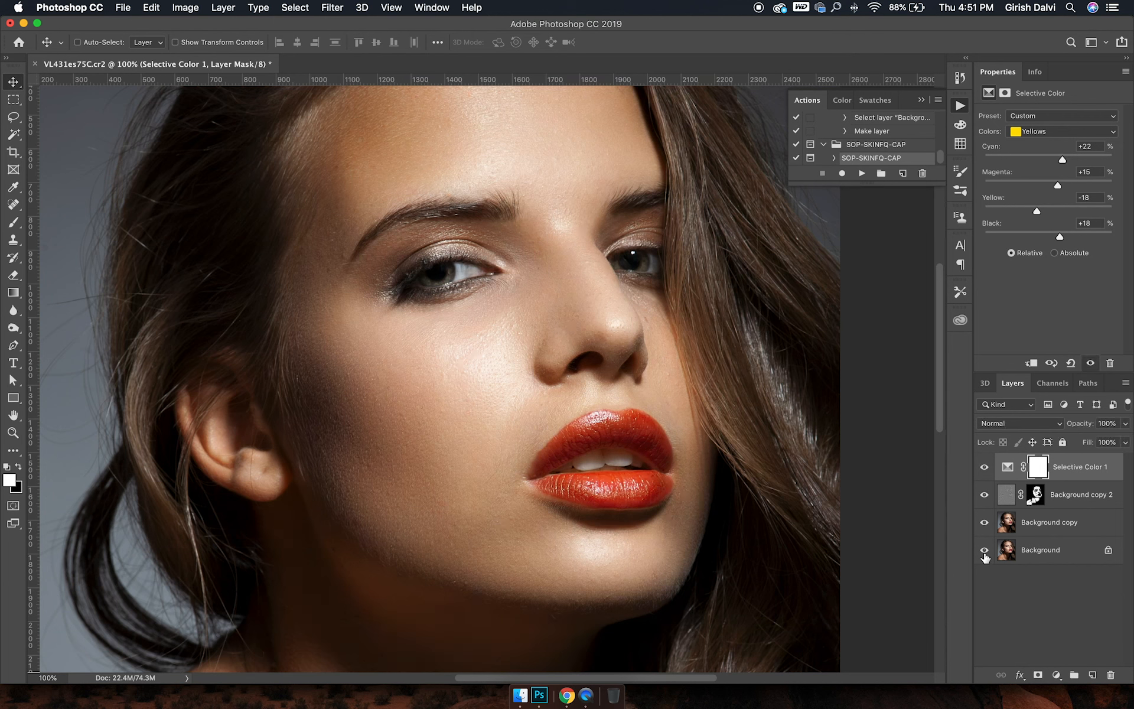